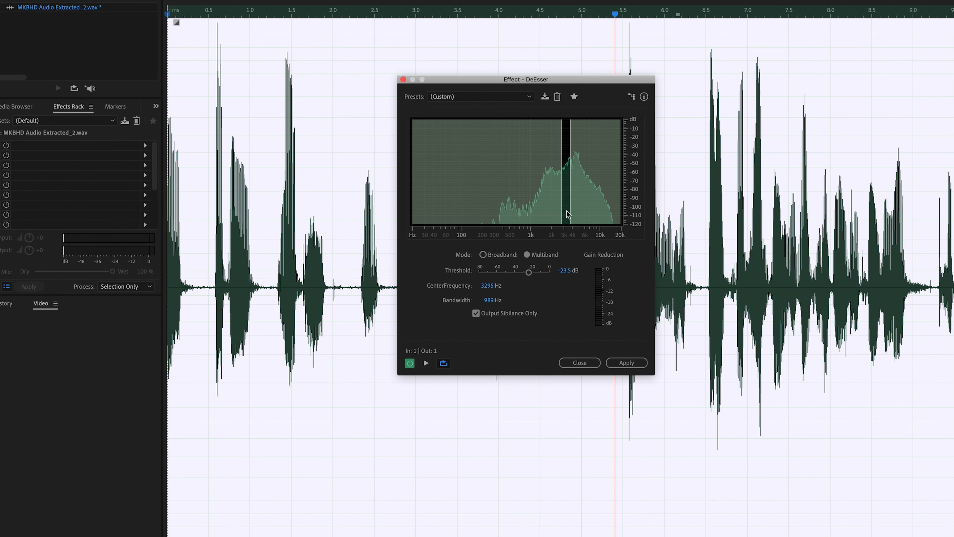
# Step: Preview the de-esser, narrow its band to 3366 Hz centre and 826 Hz width, and apply it
pyautogui.press('space')
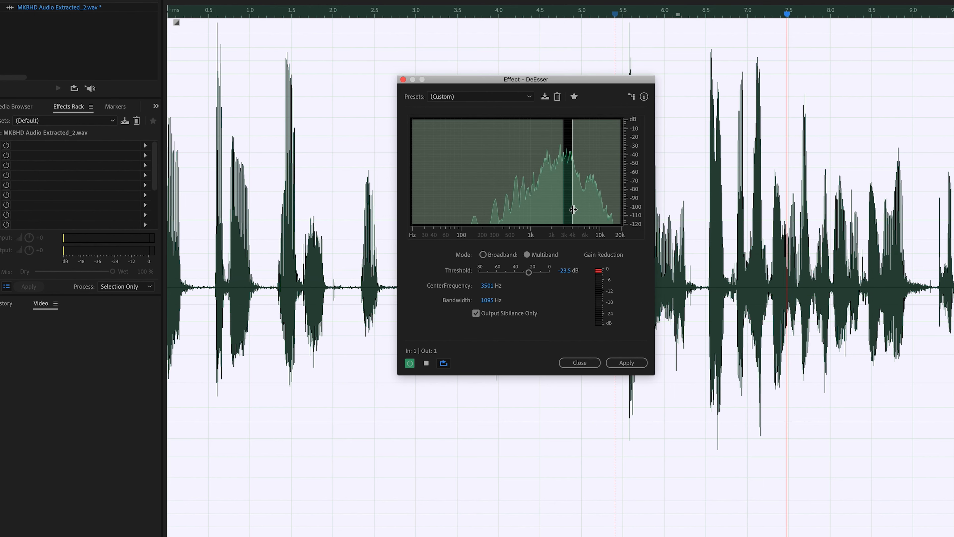
pyautogui.moveTo(572, 211); pyautogui.dragTo(569, 211)
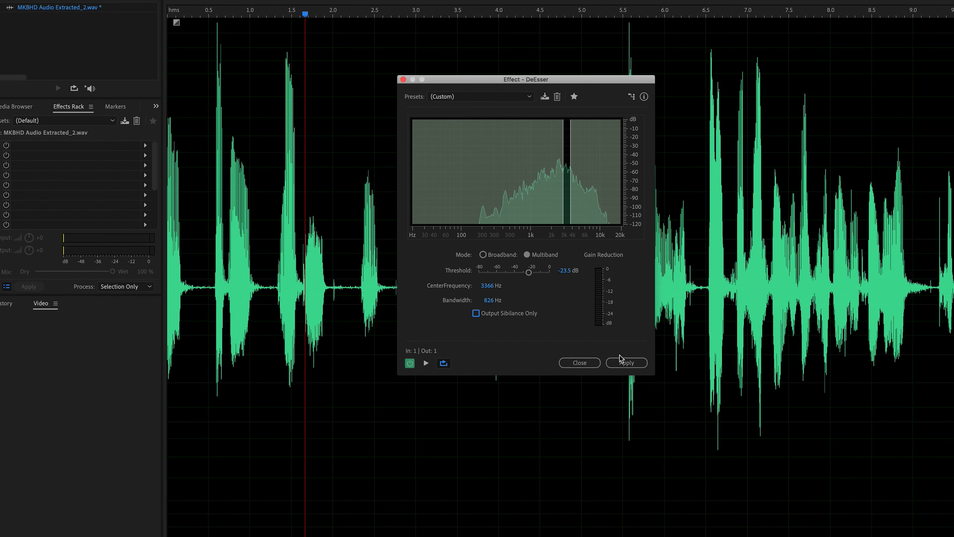
pyautogui.click(627, 362)
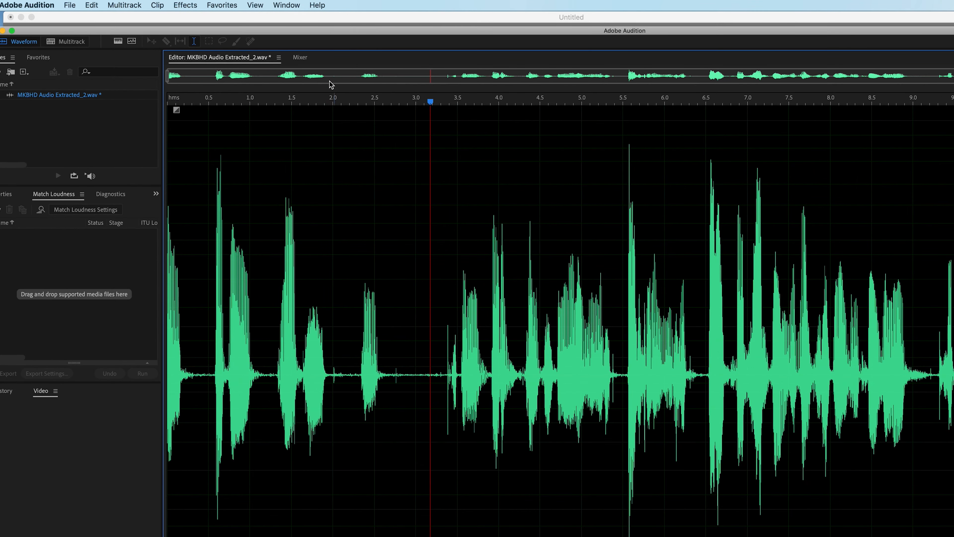
# Step: Open DeReverb from Noise Reduction / Restoration and raise the amount to 9%
pyautogui.click(188, 5)
pyautogui.moveTo(297, 181)
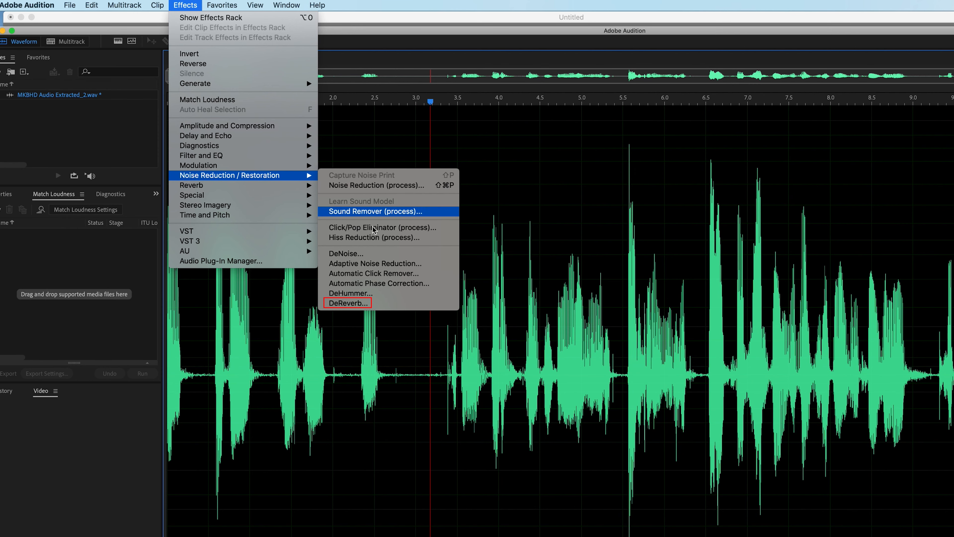
pyautogui.click(368, 304)
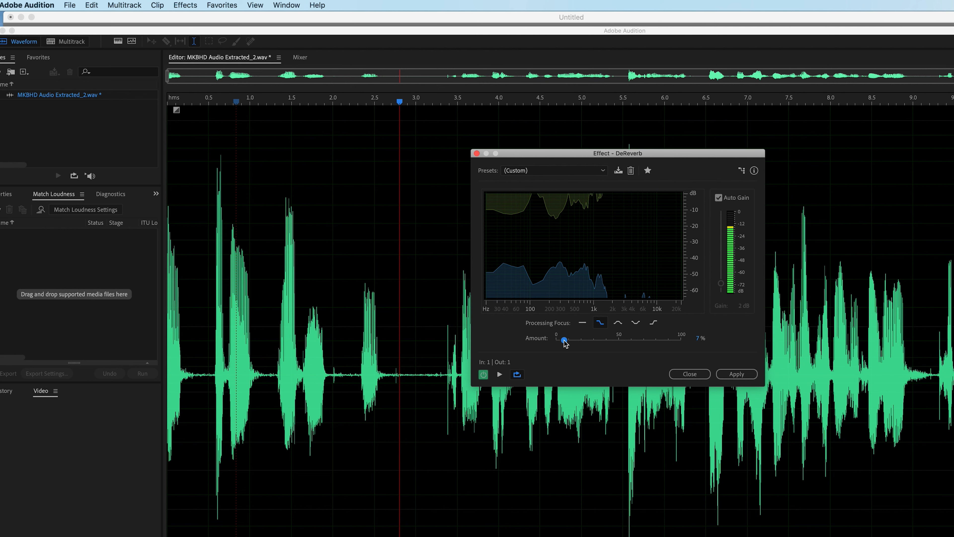
pyautogui.moveTo(565, 343); pyautogui.dragTo(568, 342)
# Step: Compare the dialogue with and without DeReverb, then lower the amount to 7%
pyautogui.click(226, 362)
pyautogui.click(450, 367)
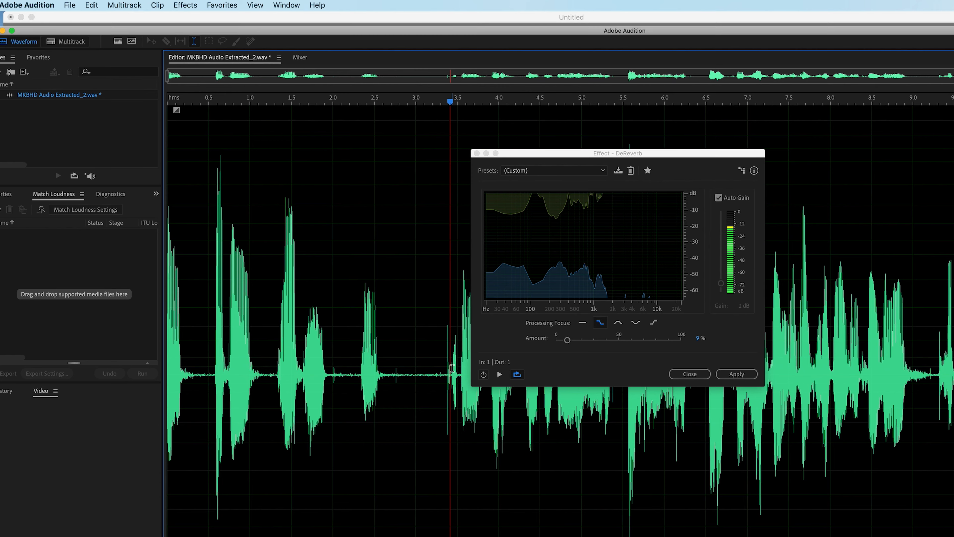
pyautogui.press('space')
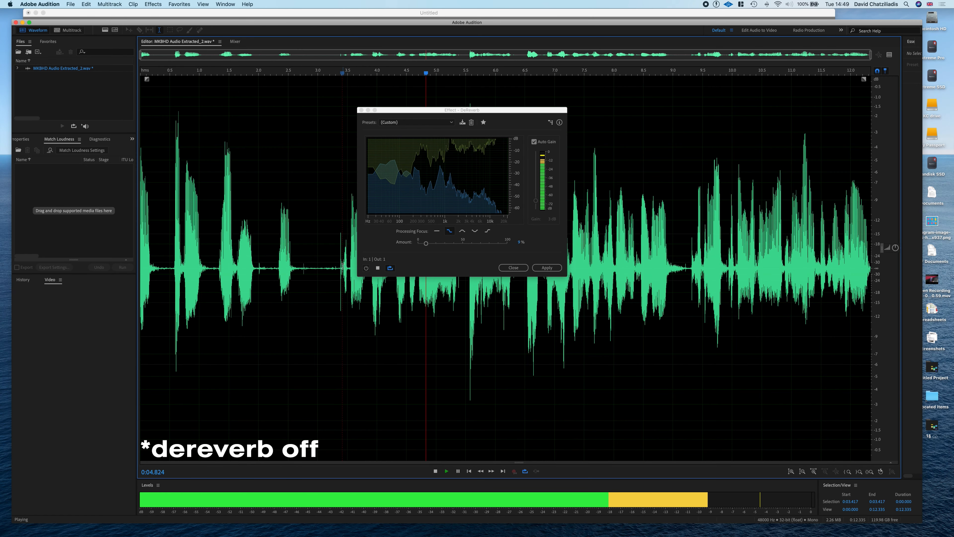
pyautogui.click(366, 268)
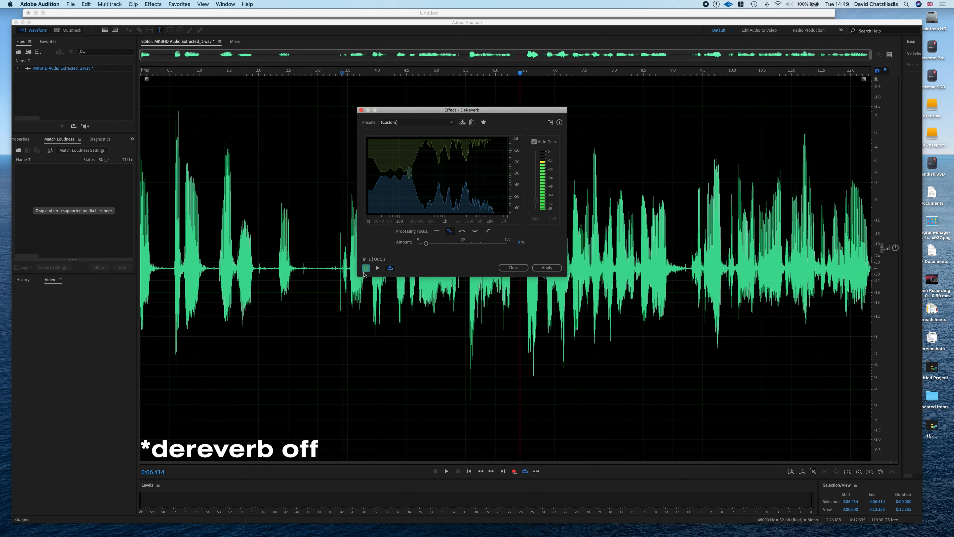
pyautogui.click(345, 288)
pyautogui.press('space')
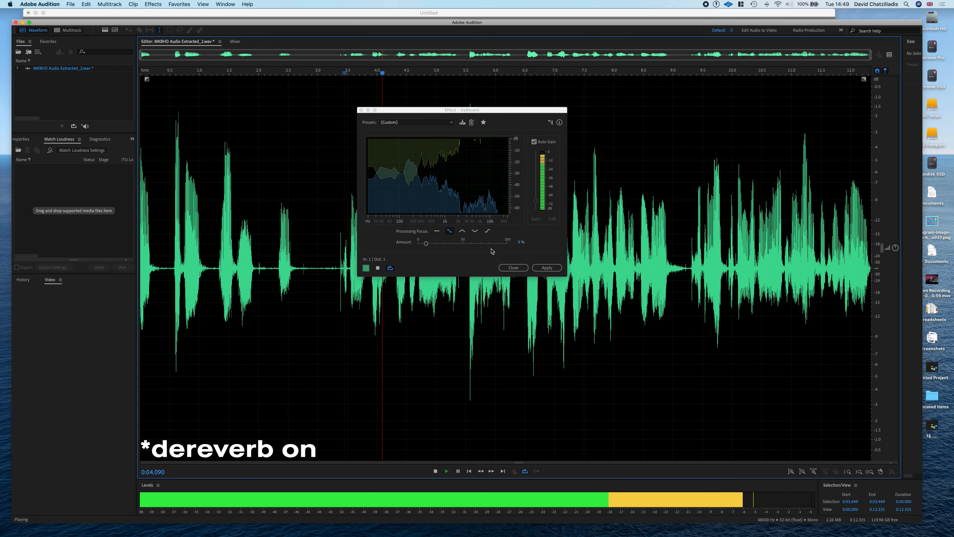
pyautogui.click(425, 244)
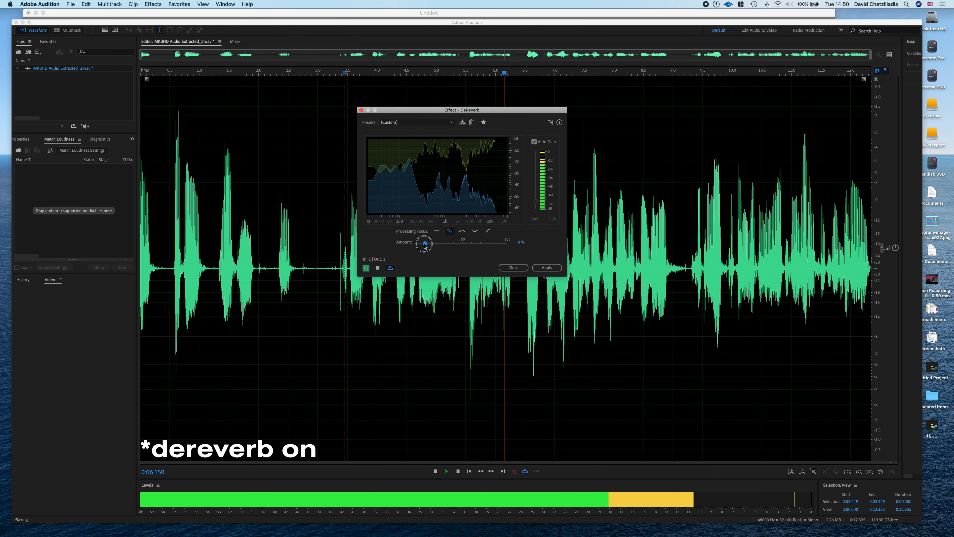
pyautogui.press('space')
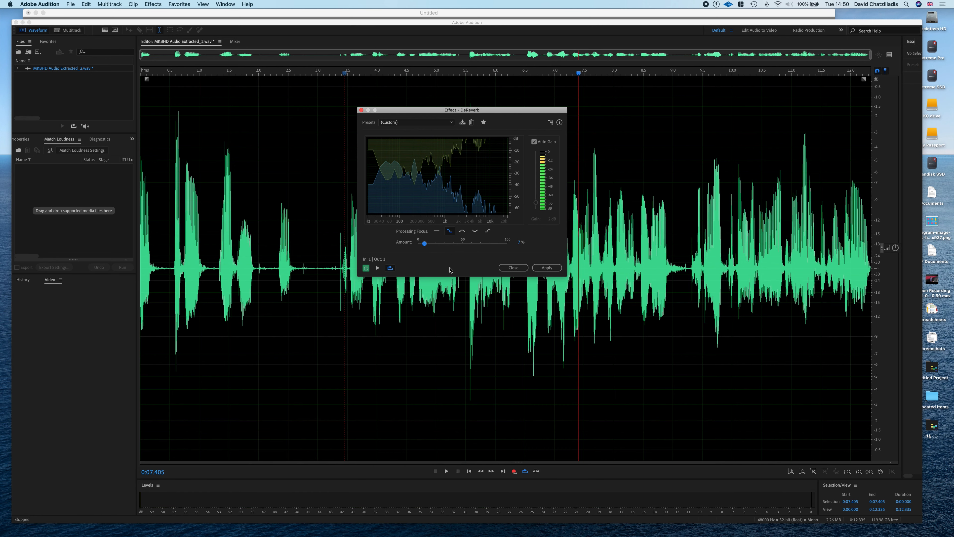
# Step: Apply DeReverb at 7% to the whole dialogue track
pyautogui.press('super+a')
pyautogui.click(546, 268)
pyautogui.click(300, 243)
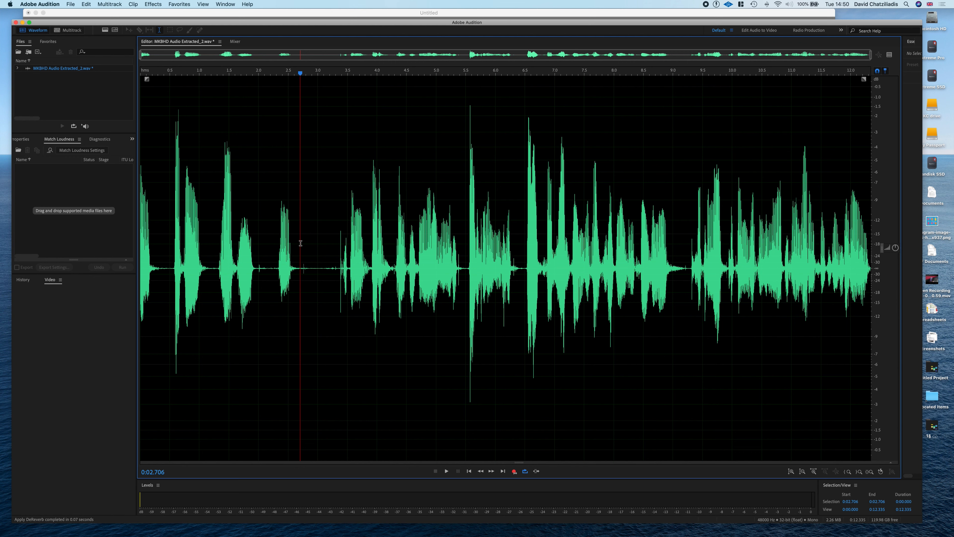
# Step: Listen to the dialogue and open the Notch Filter on the 4.663–5.500 s selection
pyautogui.click(275, 243)
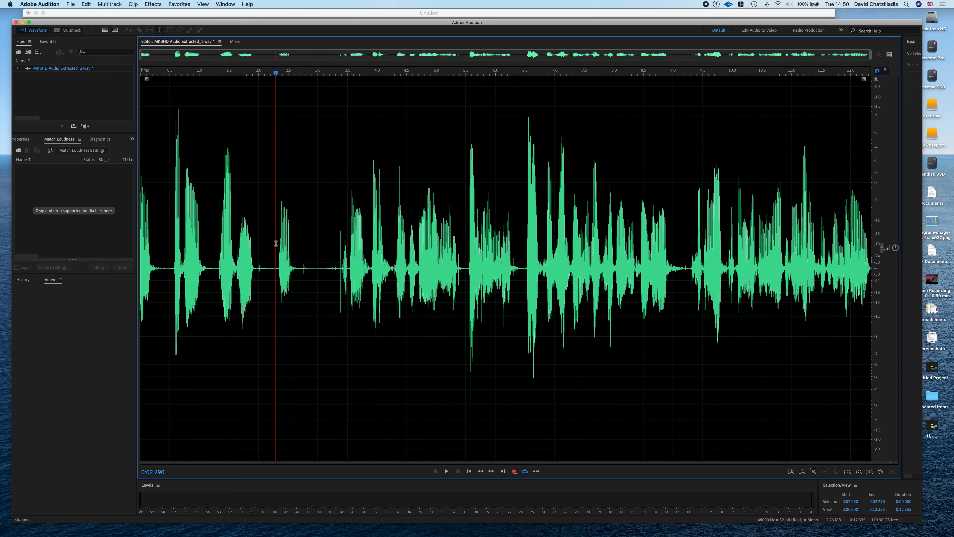
pyautogui.press('space')
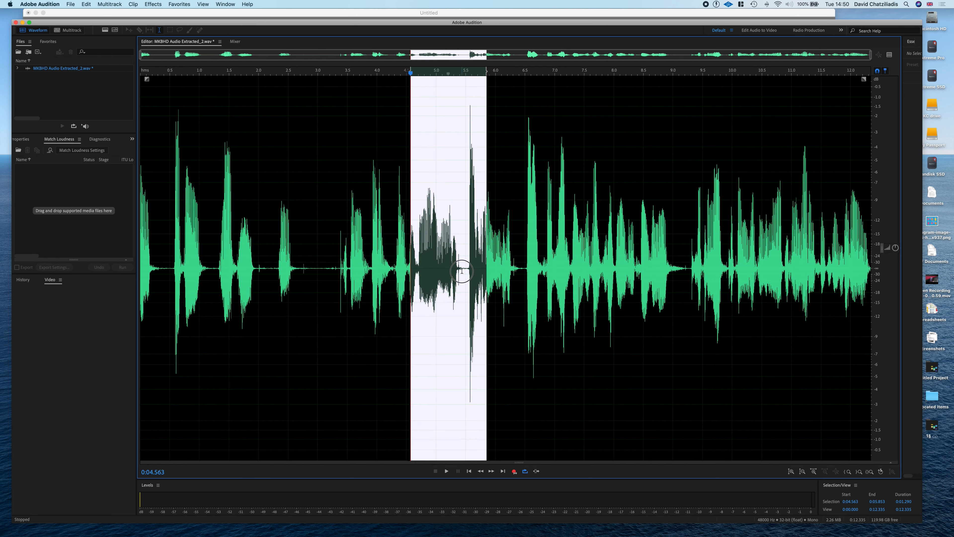
pyautogui.moveTo(466, 268); pyautogui.dragTo(416, 263)
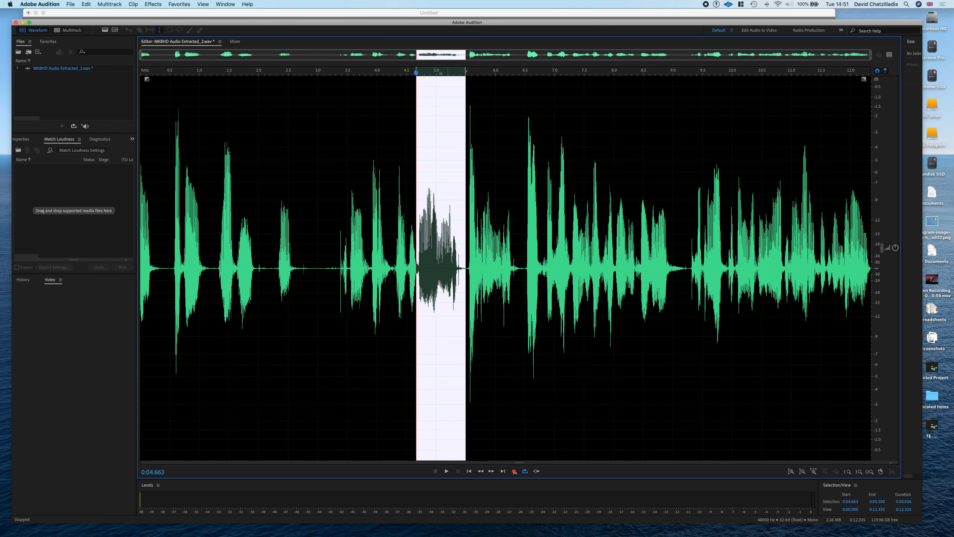
pyautogui.click(153, 4)
pyautogui.moveTo(194, 113)
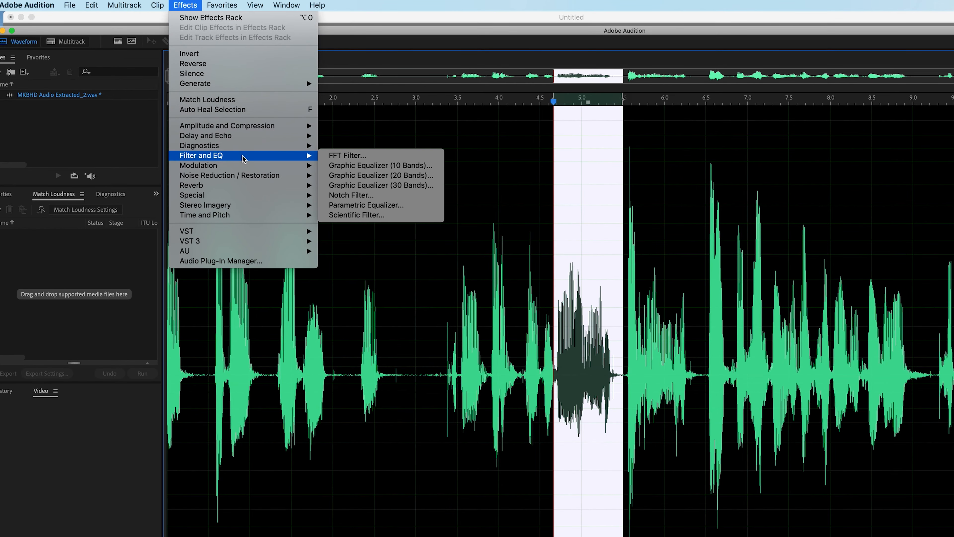
pyautogui.click(342, 196)
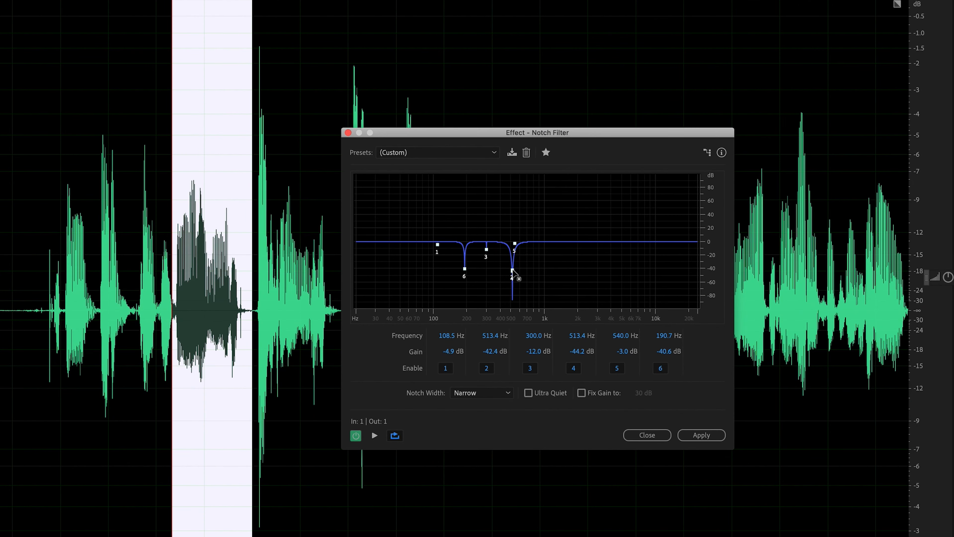
# Step: Move notches to about 2.5 kHz, 1 kHz, 315 Hz and 8592 Hz, then preview the cuts
pyautogui.moveTo(603, 363); pyautogui.dragTo(669, 363)
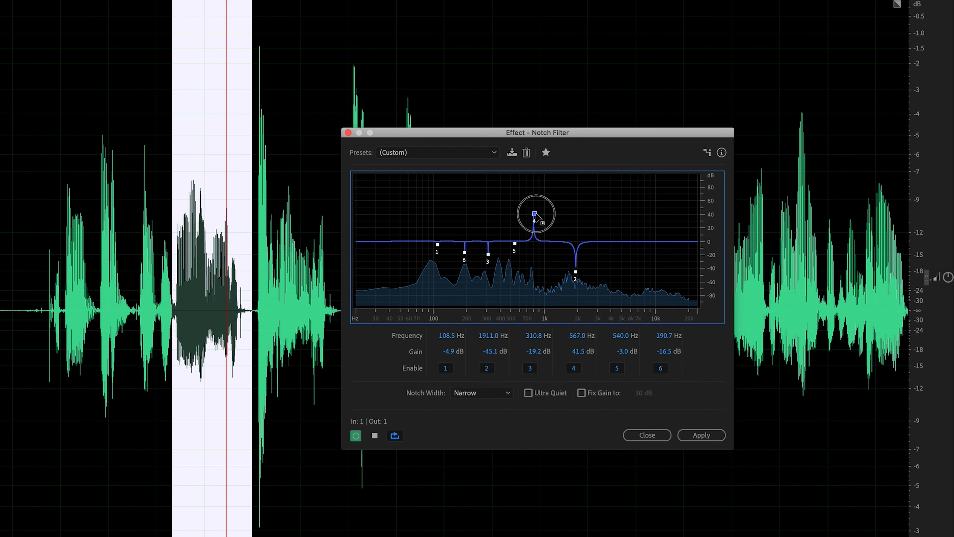
pyautogui.moveTo(537, 214); pyautogui.dragTo(577, 269)
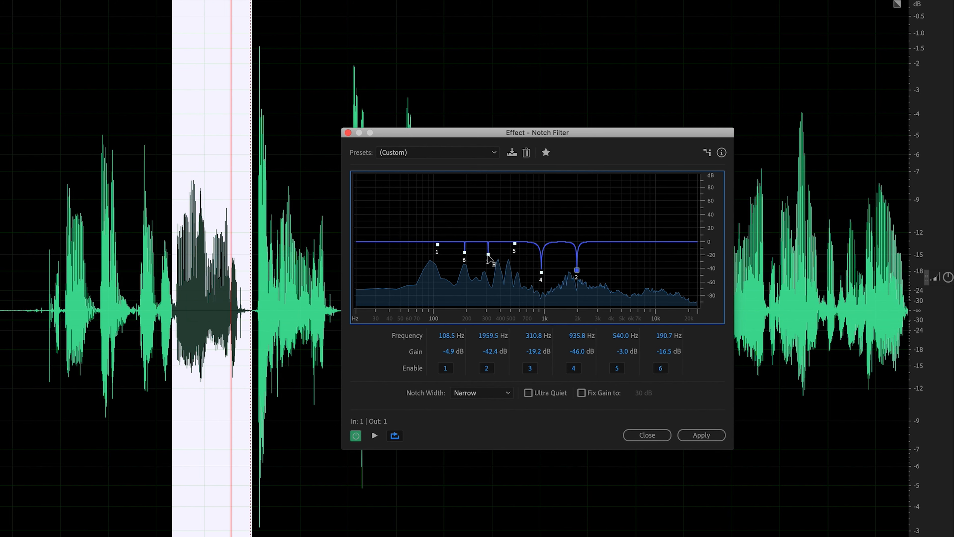
pyautogui.moveTo(488, 256); pyautogui.dragTo(648, 266)
pyautogui.click(47, 328)
pyautogui.click(39, 327)
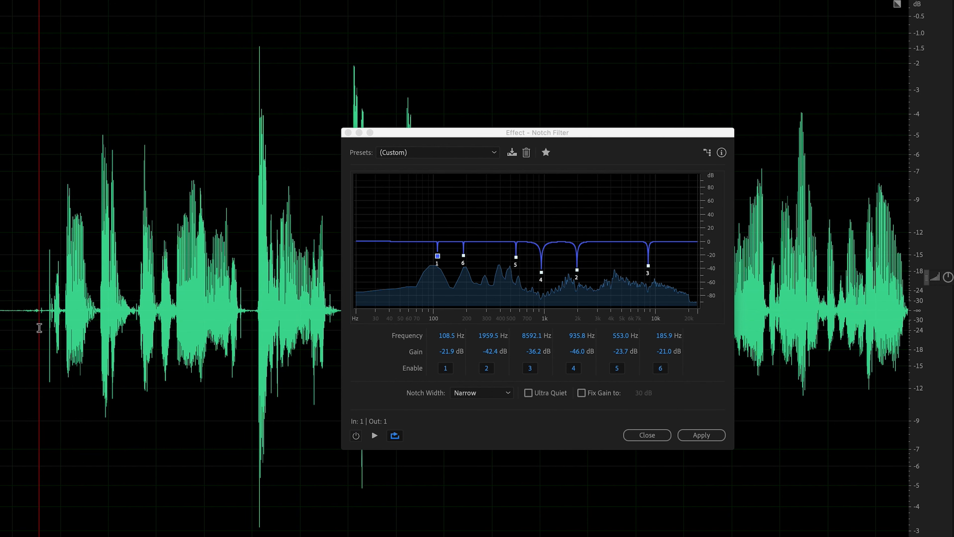
pyautogui.click(374, 435)
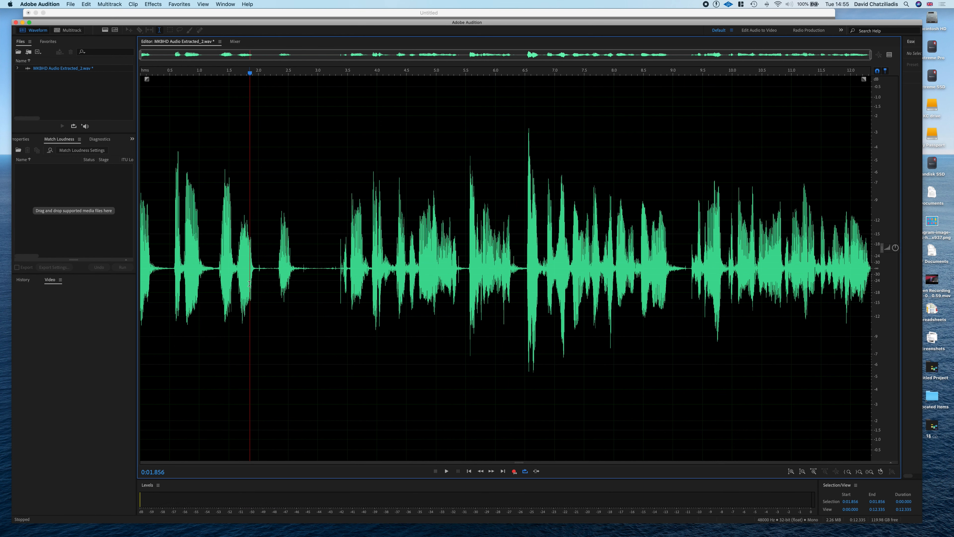
# Step: Scan the dialogue for mouth clicks with the DeClicker diagnostic
pyautogui.click(151, 4)
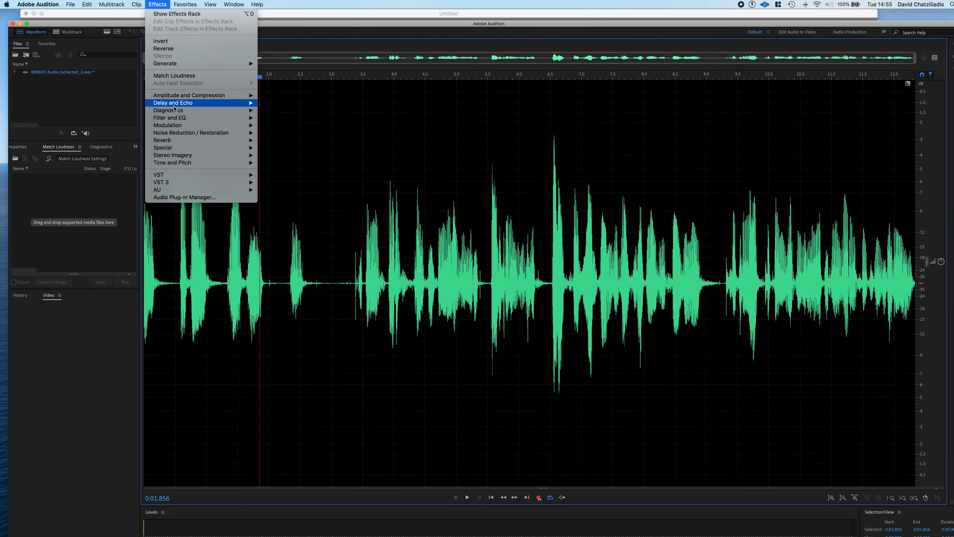
pyautogui.moveTo(169, 108)
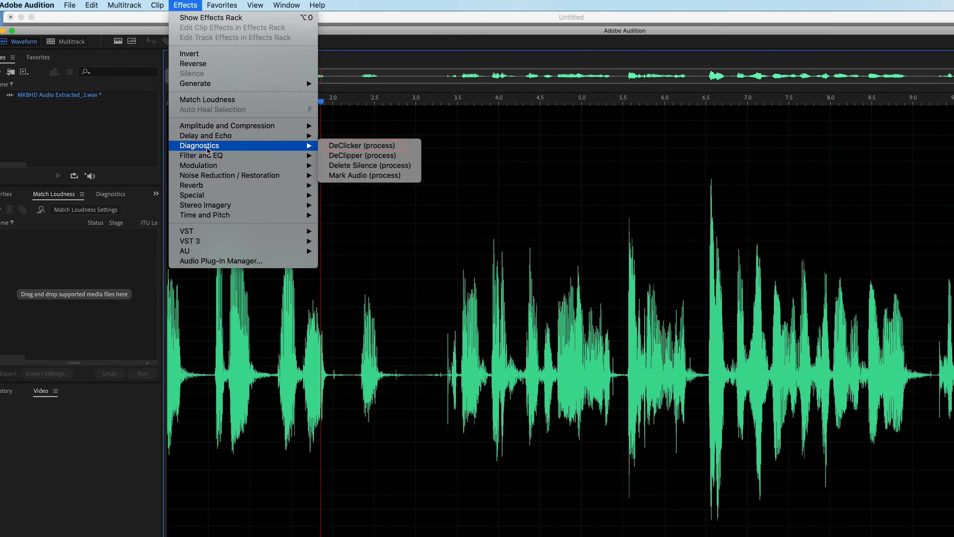
pyautogui.click(368, 146)
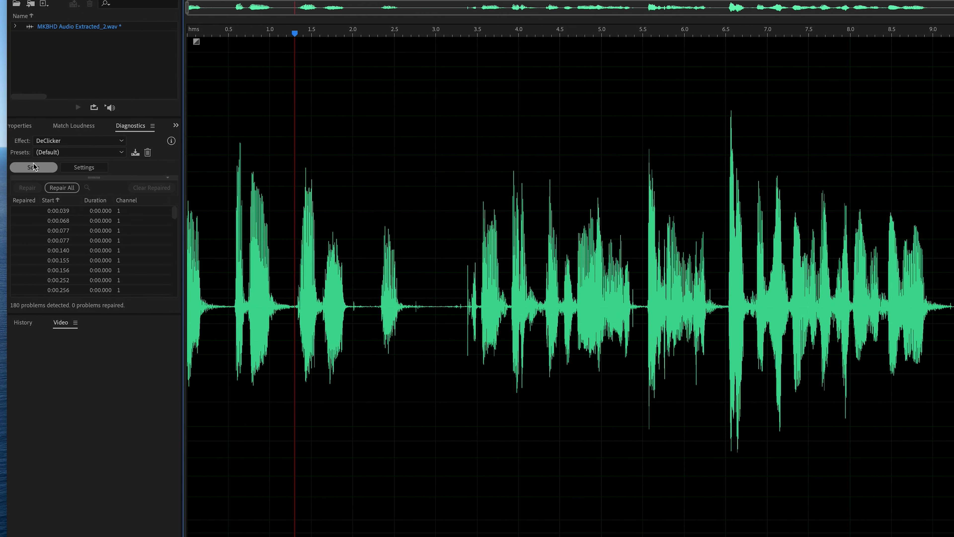
pyautogui.click(35, 168)
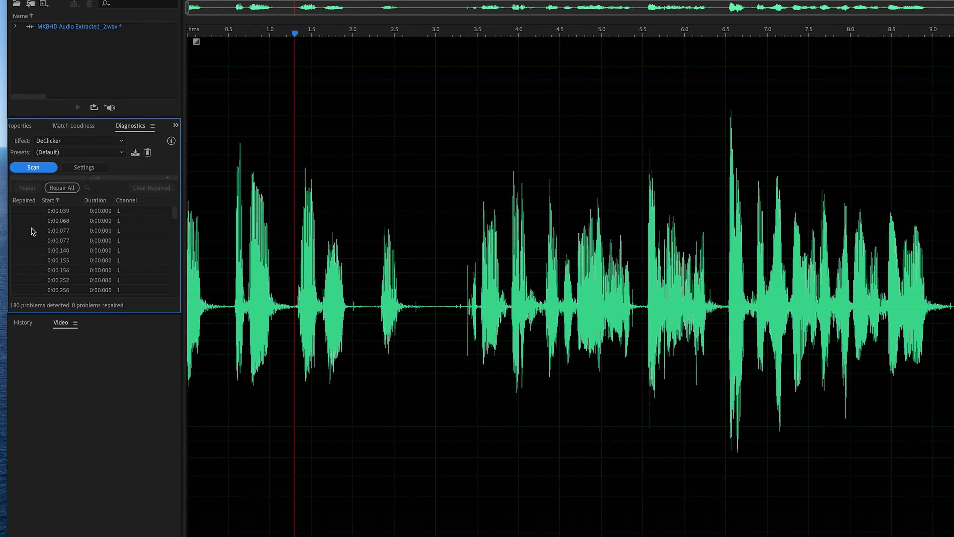
# Step: Review the detected clicks around 0:02.011–0:02.035 and listen to that passage
pyautogui.scroll(-20, 53, 226)
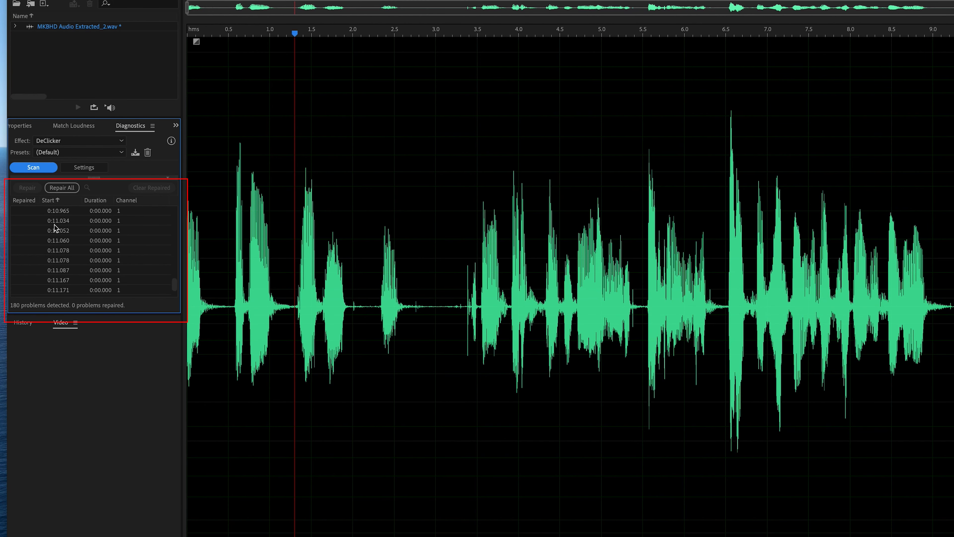
pyautogui.scroll(20, 56, 231)
pyautogui.scroll(-4, 65, 266)
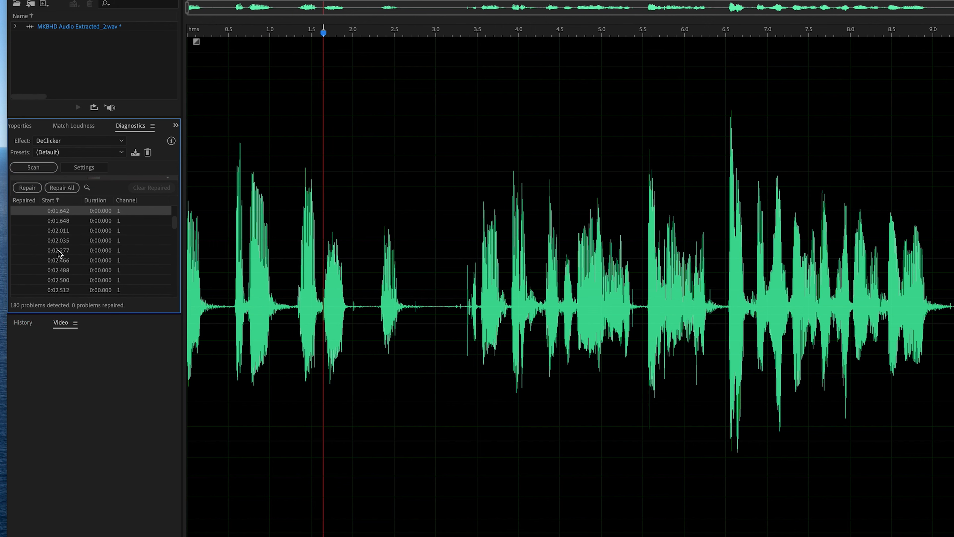
pyautogui.click(58, 250)
pyautogui.click(64, 241)
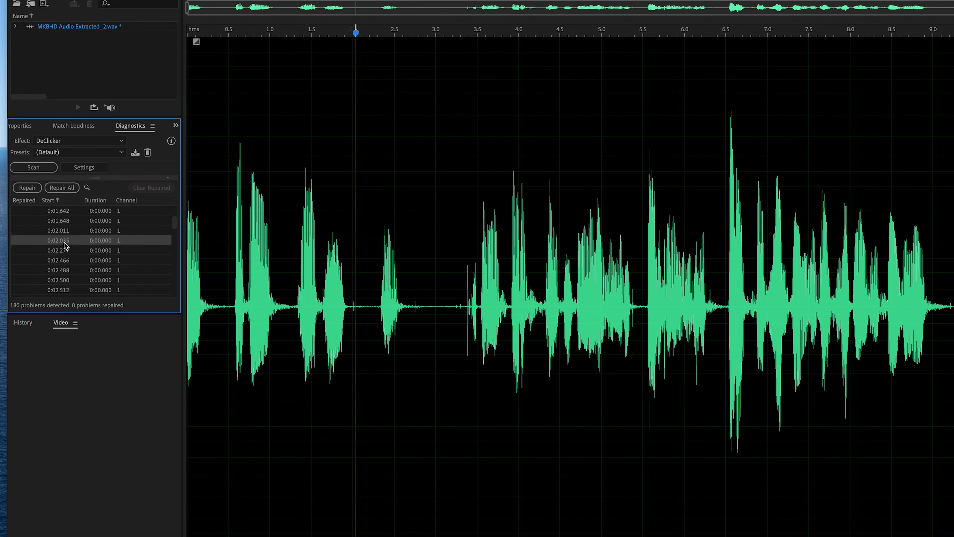
pyautogui.click(65, 231)
pyautogui.click(335, 314)
pyautogui.click(351, 315)
pyautogui.press('space')
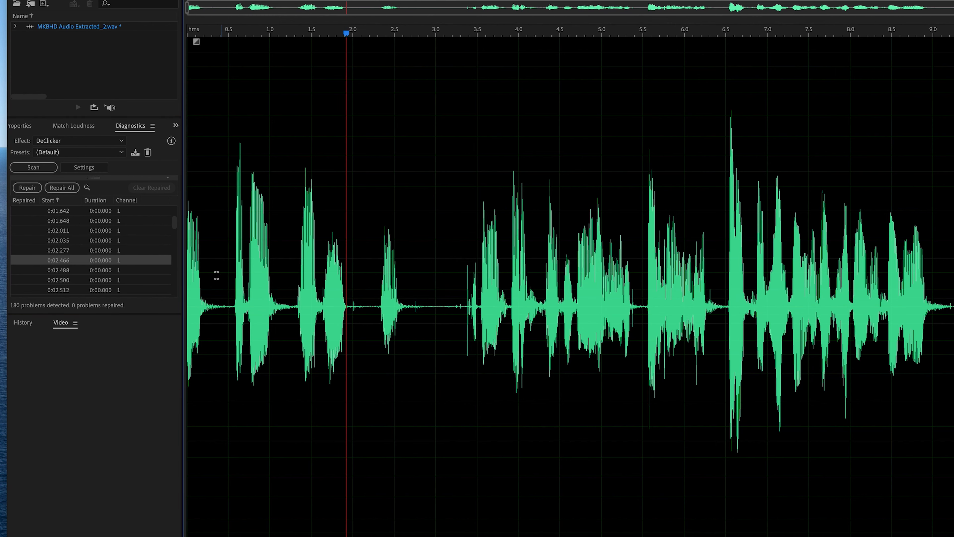
# Step: Repair all detected clicks at Heavy Reduction, play back the result and save the file
pyautogui.click(62, 187)
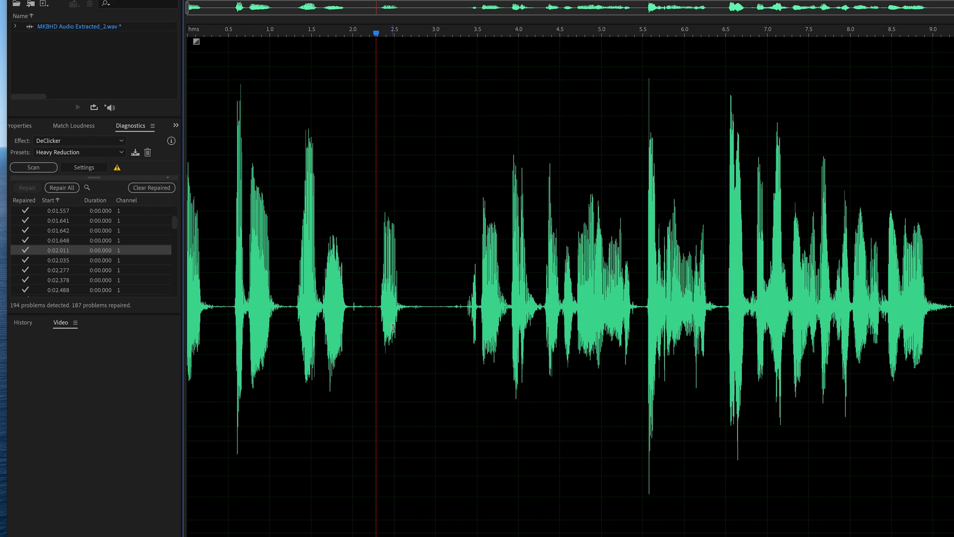
pyautogui.press('space')
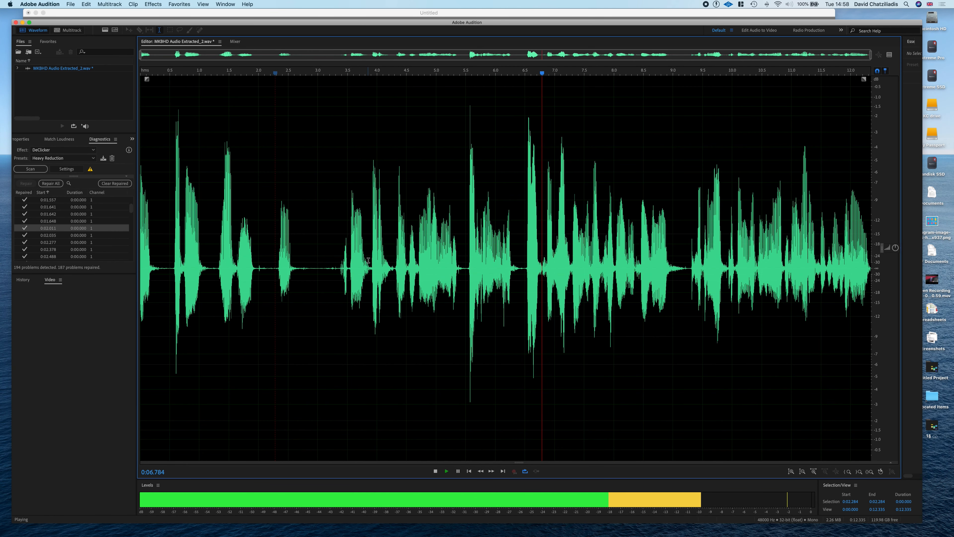
pyautogui.press('space')
pyautogui.press('super+s')
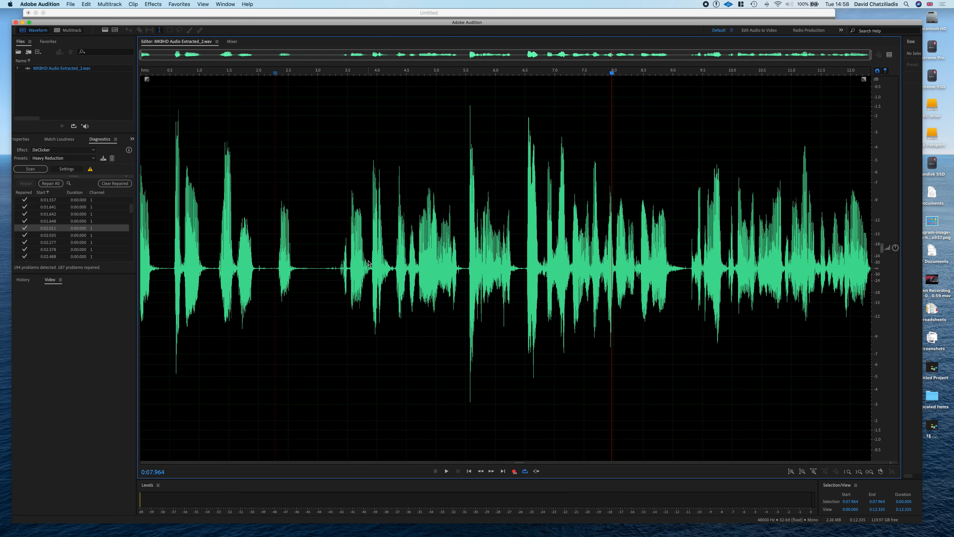
# Step: Solo the A3 track and play the sequence from the start
pyautogui.click(380, 213)
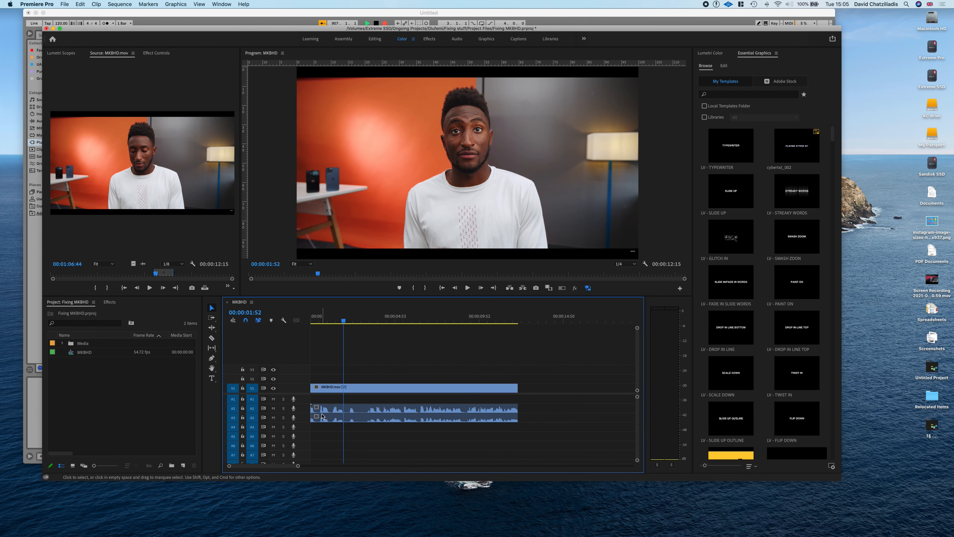
pyautogui.click(284, 417)
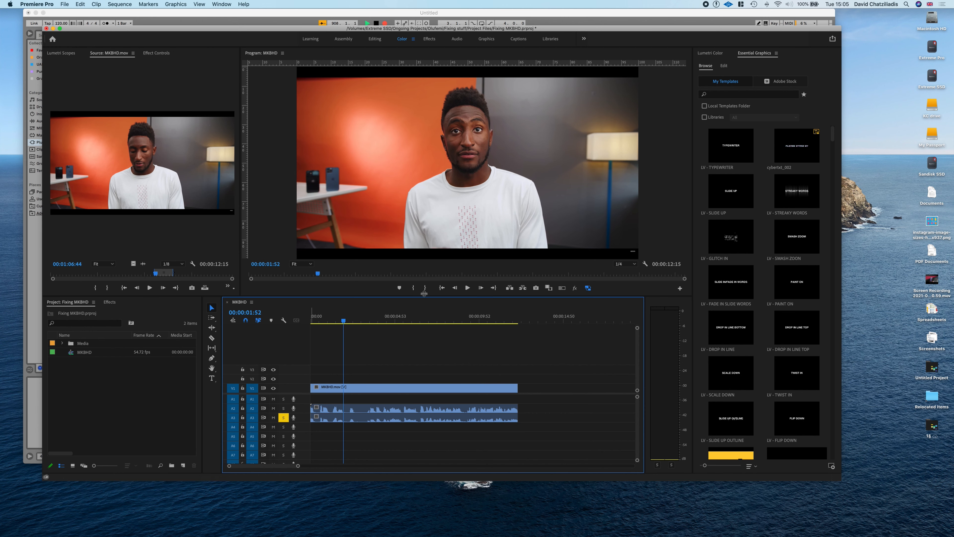
pyautogui.click(442, 287)
pyautogui.press('space')
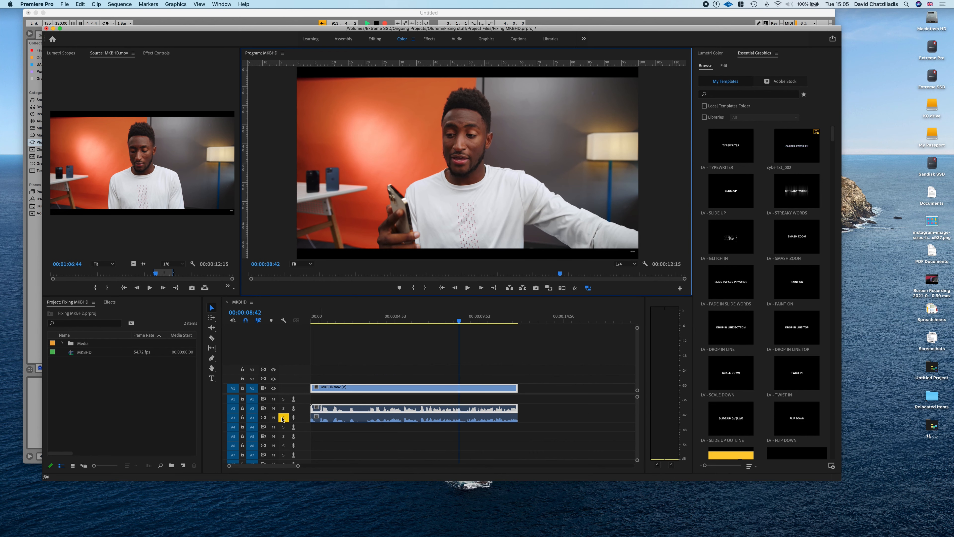
# Step: Solo the A2 track and play the sequence from the start
pyautogui.click(283, 418)
pyautogui.click(284, 409)
pyautogui.click(442, 288)
pyautogui.press('space')
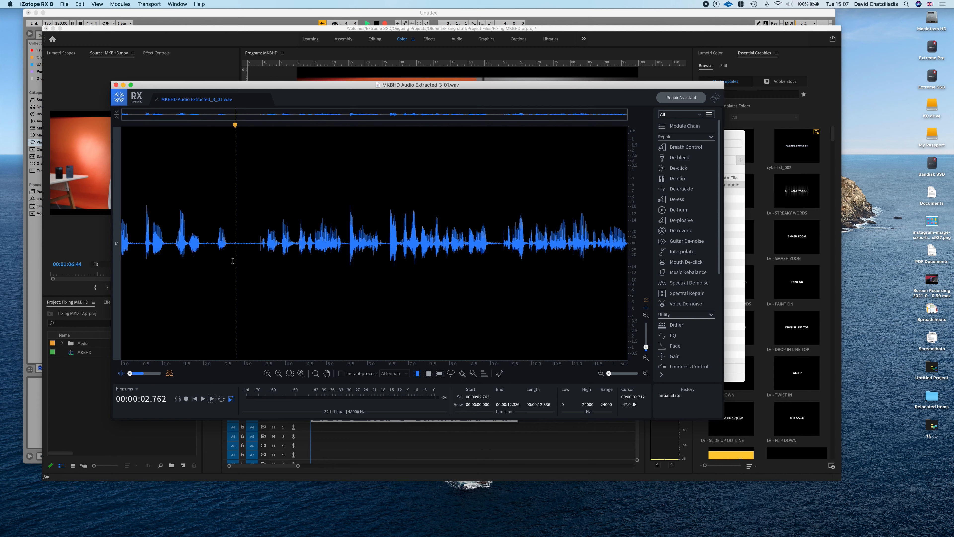
pyautogui.click(235, 261)
# Step: Normalize the entire dialogue clip
pyautogui.press('super+a')
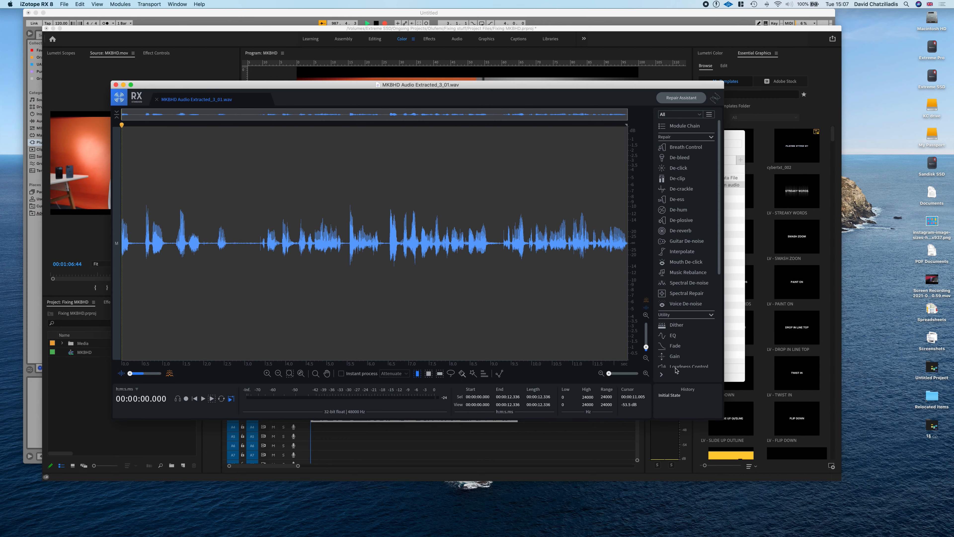
pyautogui.scroll(-3, 676, 361)
pyautogui.click(682, 344)
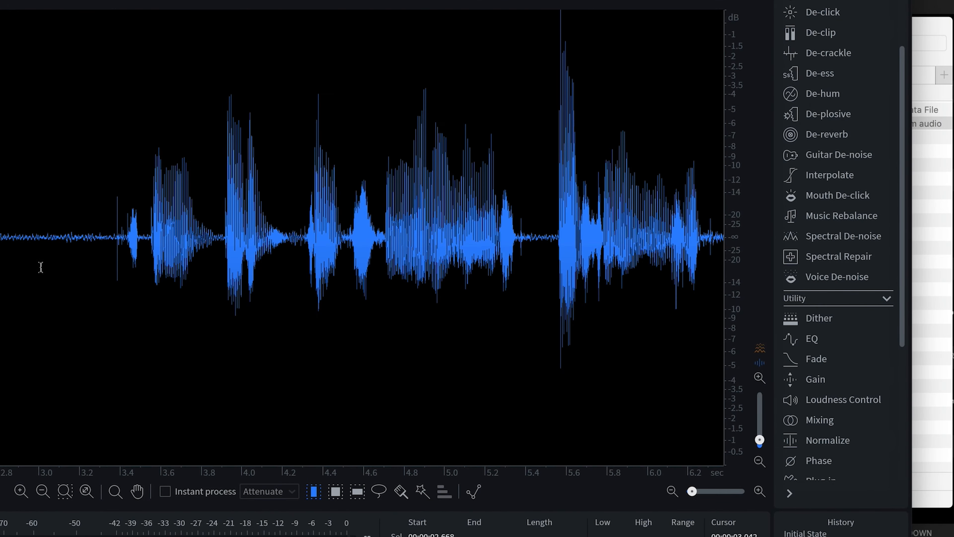
# Step: Learn a noise profile from the 2.871–3.284 s gap and apply Spectral De-noise to the whole clip
pyautogui.moveTo(17, 263); pyautogui.dragTo(104, 263)
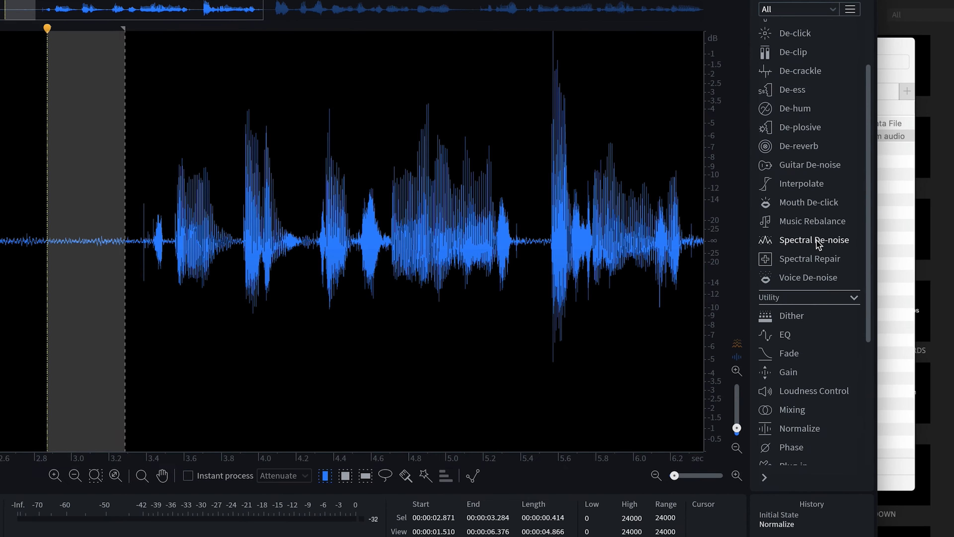
pyautogui.click(820, 239)
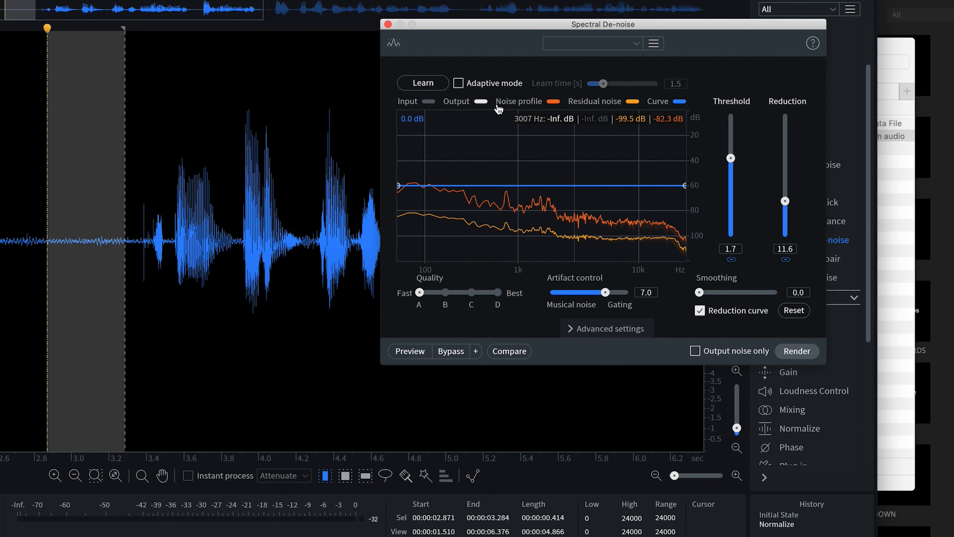
pyautogui.click(433, 86)
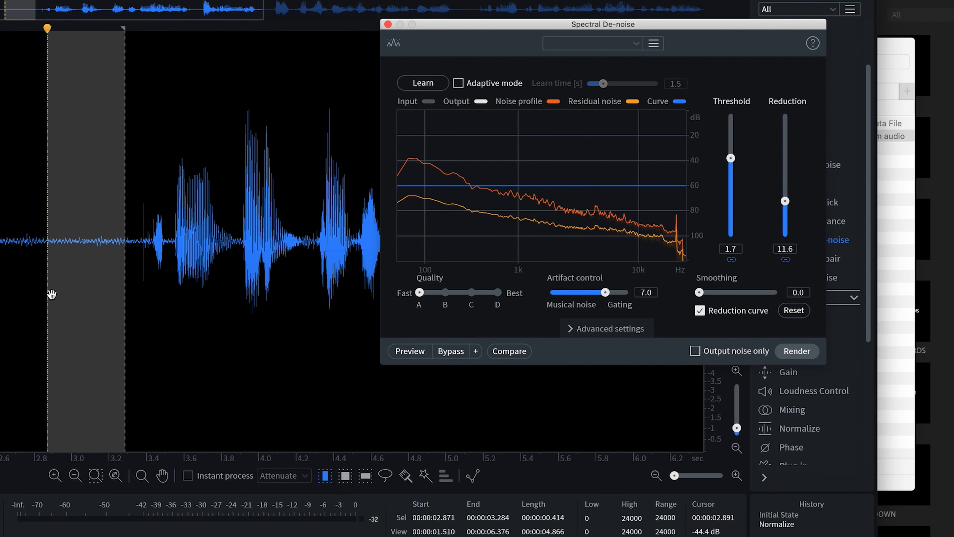
pyautogui.scroll(-5, 51, 294)
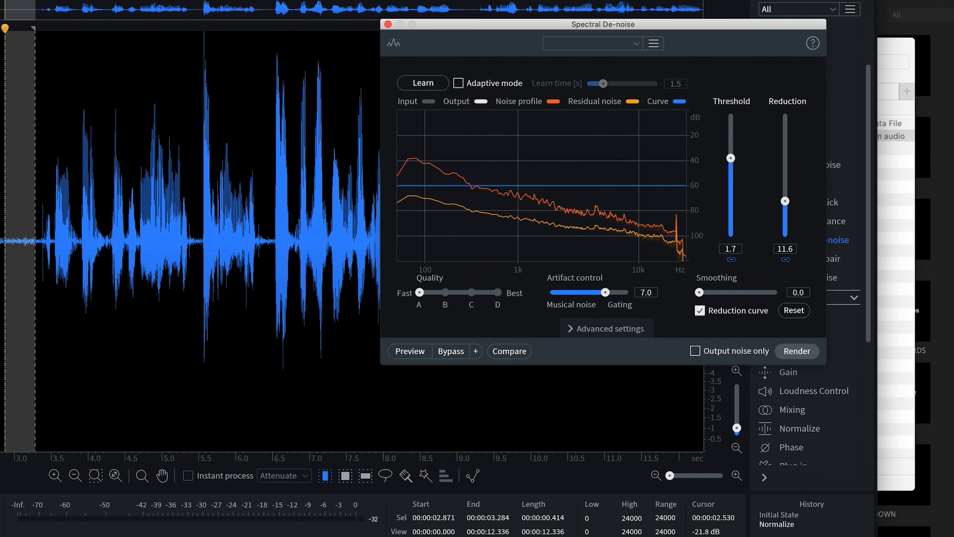
pyautogui.click(0, 240)
pyautogui.click(405, 352)
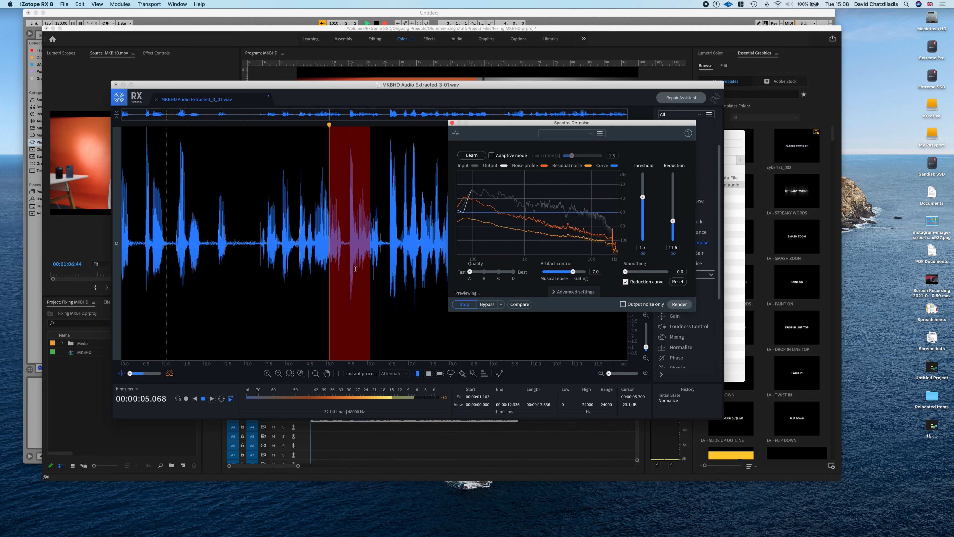
pyautogui.press('space')
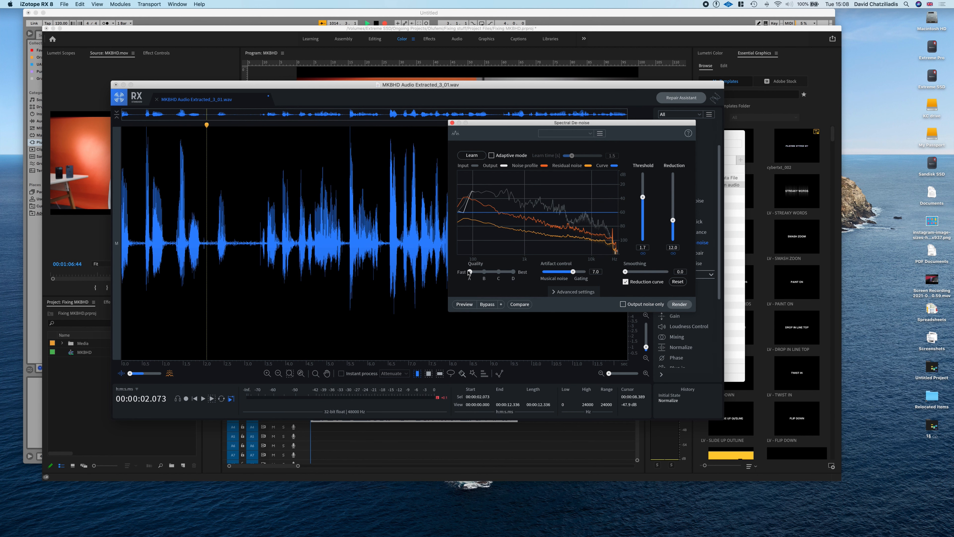
pyautogui.click(249, 248)
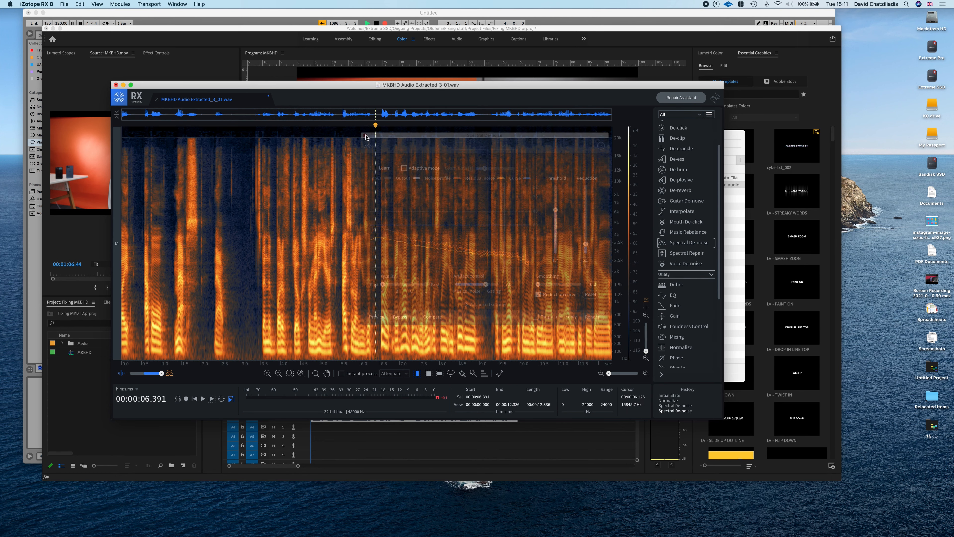
pyautogui.click(366, 136)
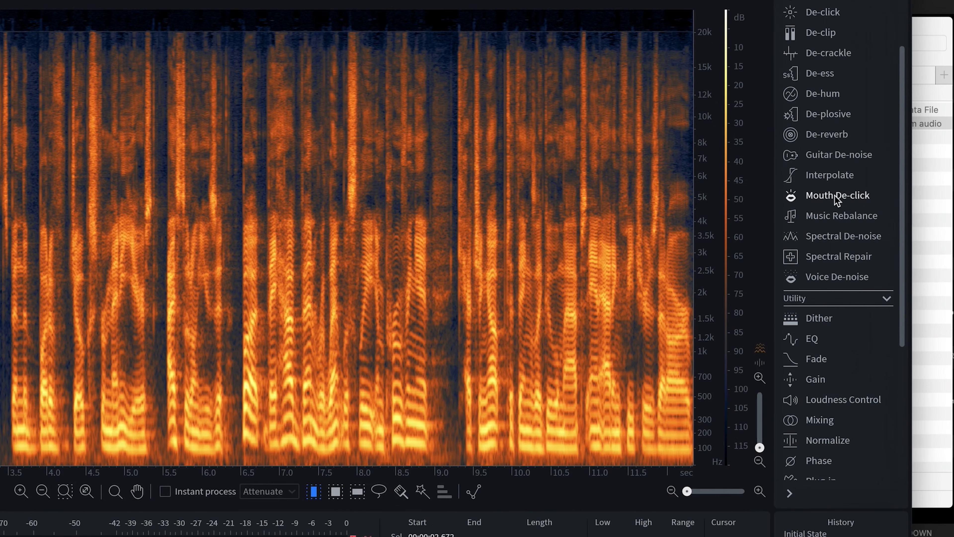
# Step: Preview Mouth De-click at sensitivity 5.1 with clicks-only output, then render it on the whole file
pyautogui.click(686, 222)
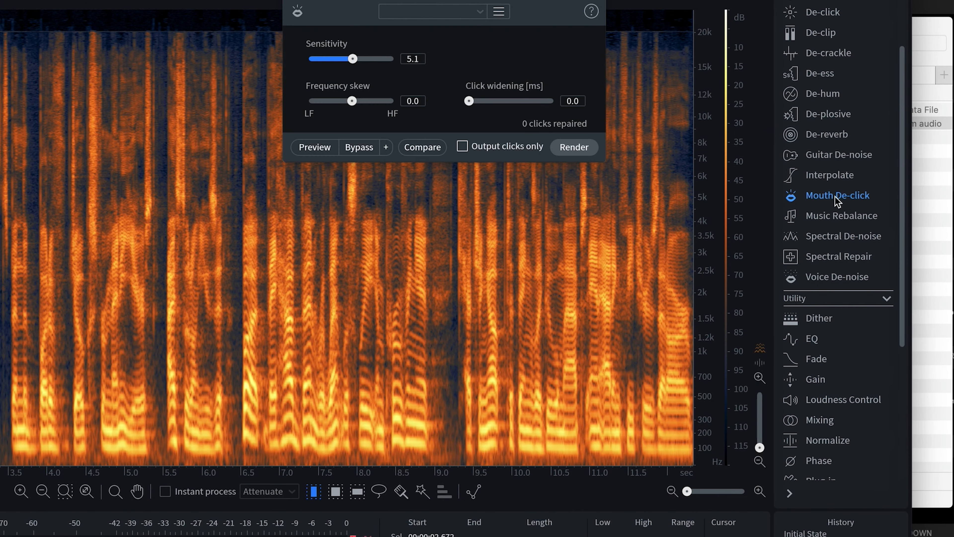
pyautogui.moveTo(403, 1); pyautogui.dragTo(265, 56)
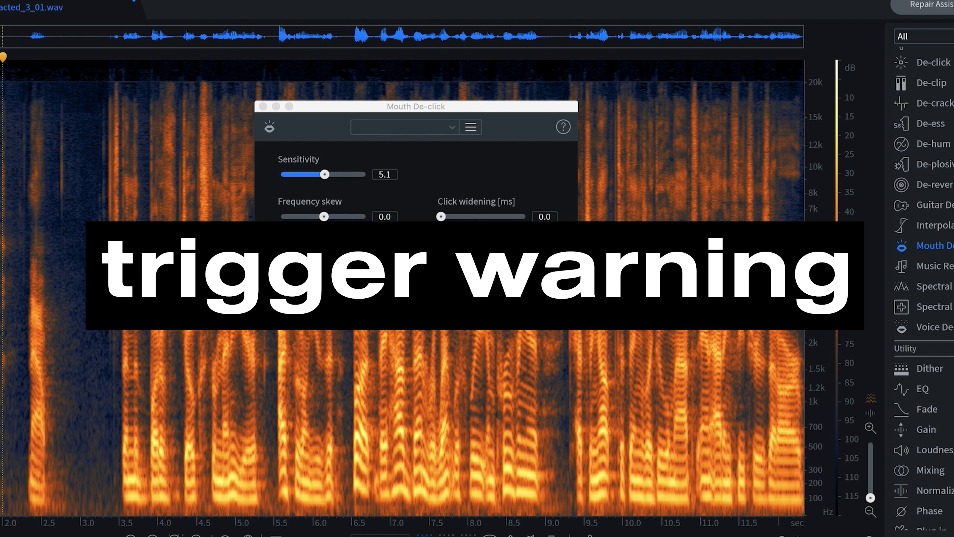
pyautogui.click(435, 262)
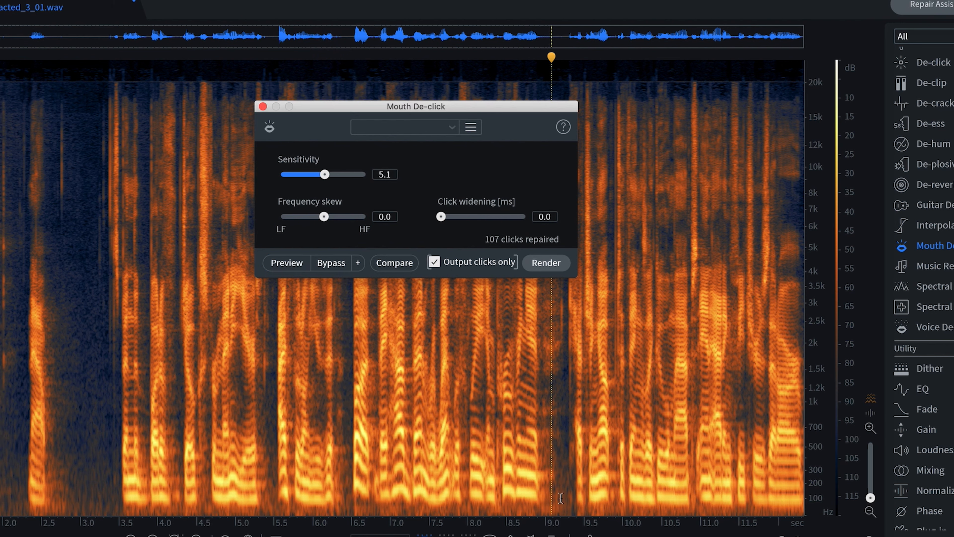
pyautogui.moveTo(561, 498); pyautogui.dragTo(2, 489)
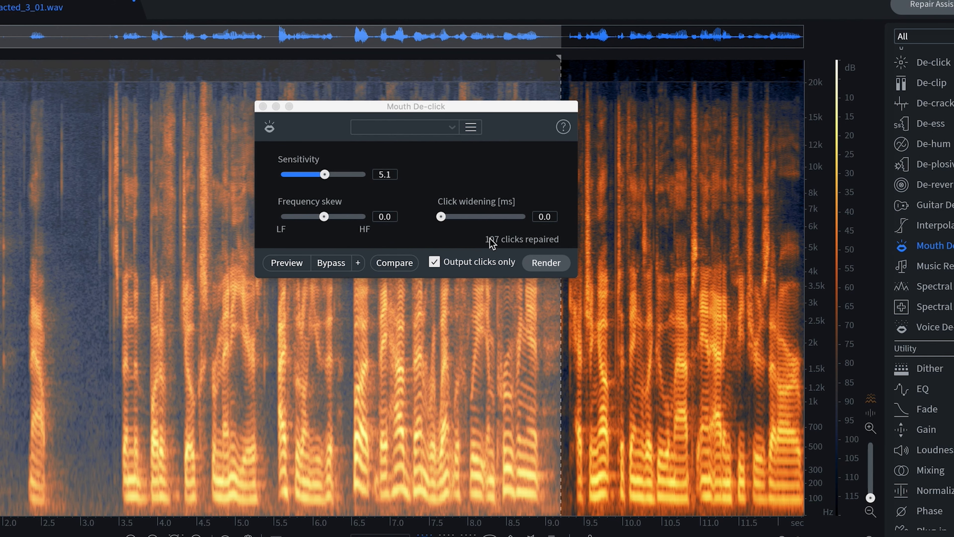
pyautogui.click(304, 329)
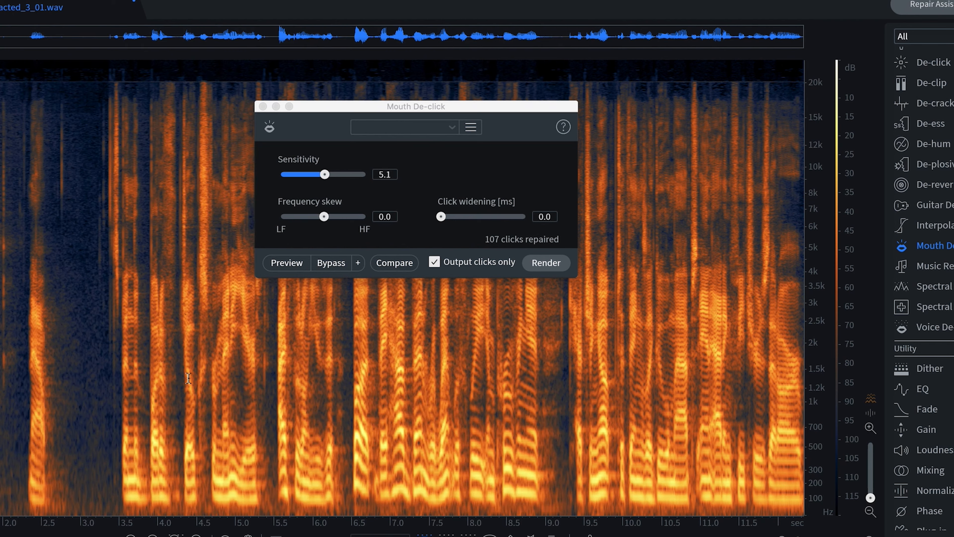
pyautogui.press('super+a')
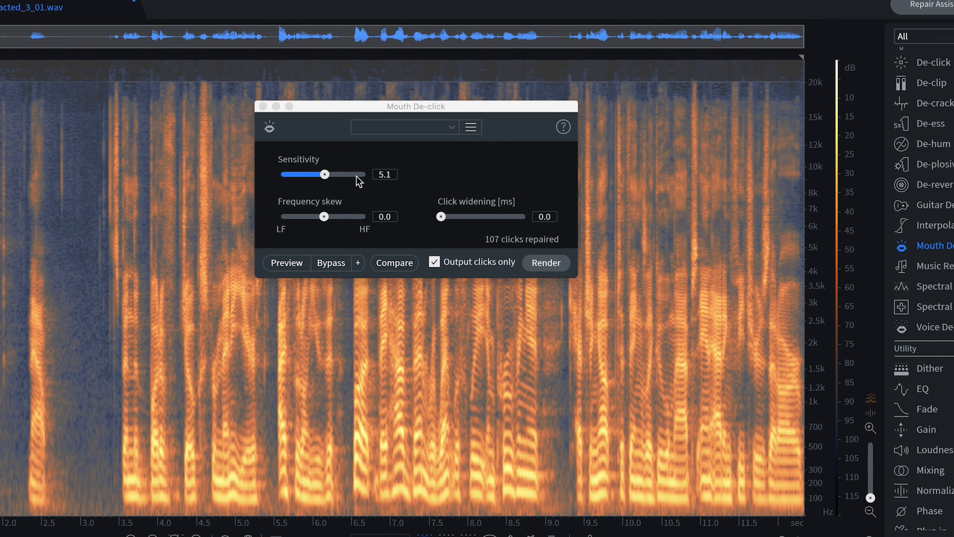
pyautogui.click(546, 263)
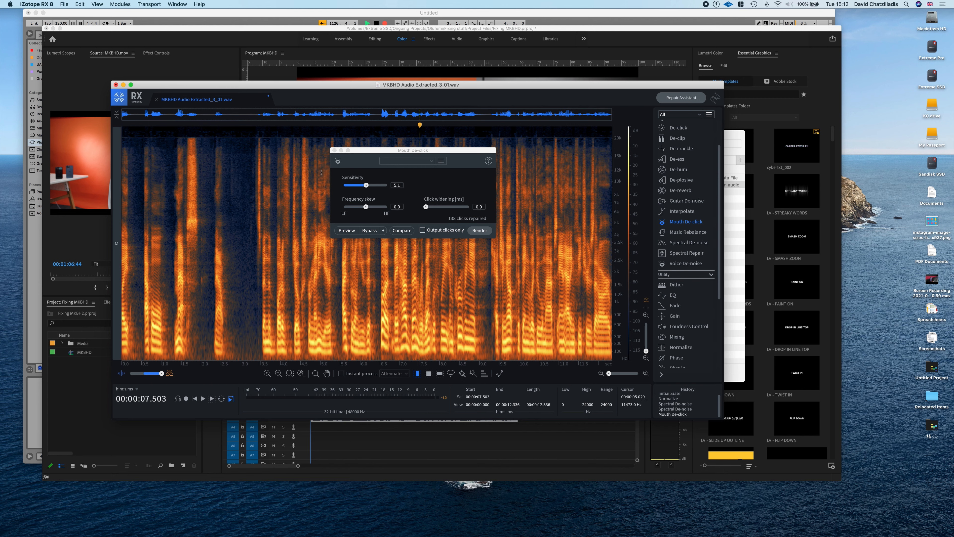
# Step: Learn the De-reverb profile from the 3.6–6.3 s dialogue stretch
pyautogui.click(335, 150)
pyautogui.click(261, 262)
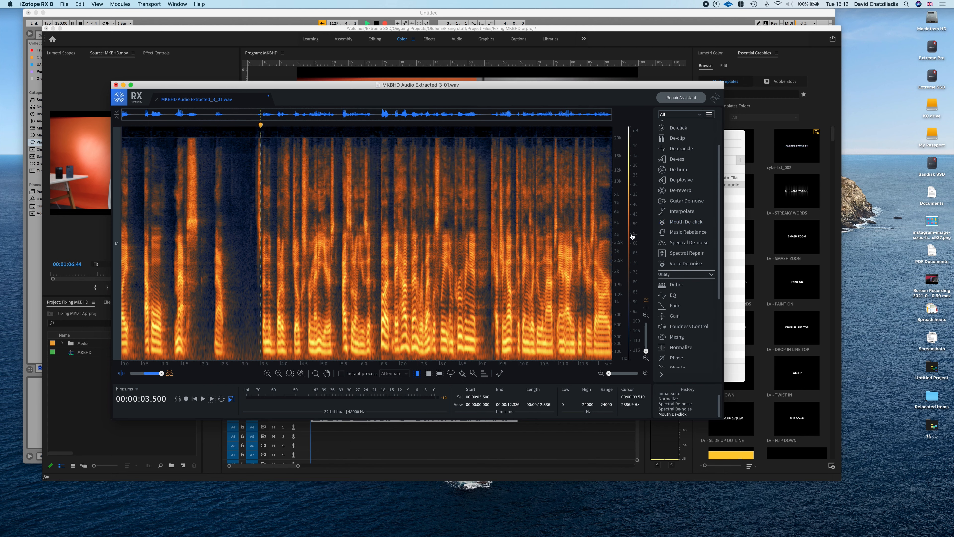
pyautogui.moveTo(275, 264); pyautogui.dragTo(401, 265)
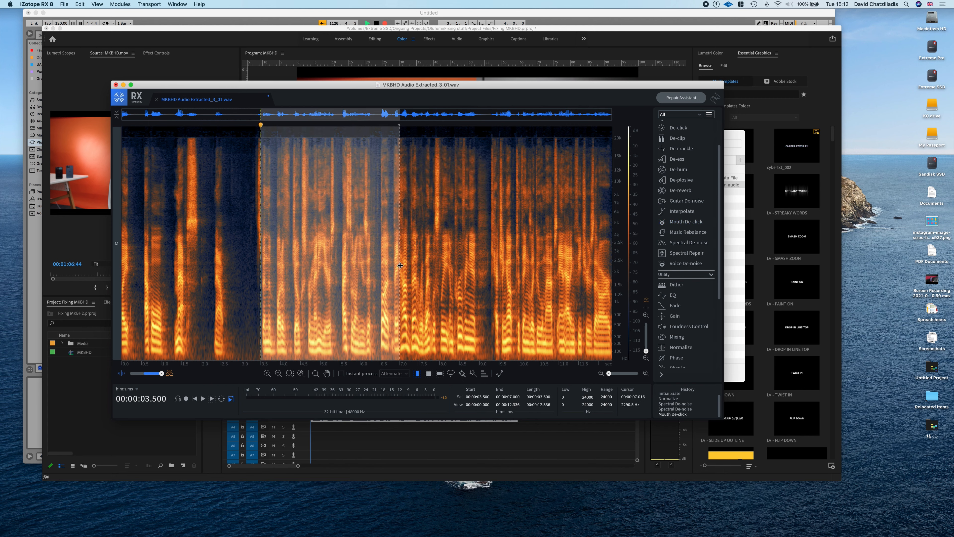
pyautogui.moveTo(267, 263); pyautogui.dragTo(371, 263)
pyautogui.click(686, 190)
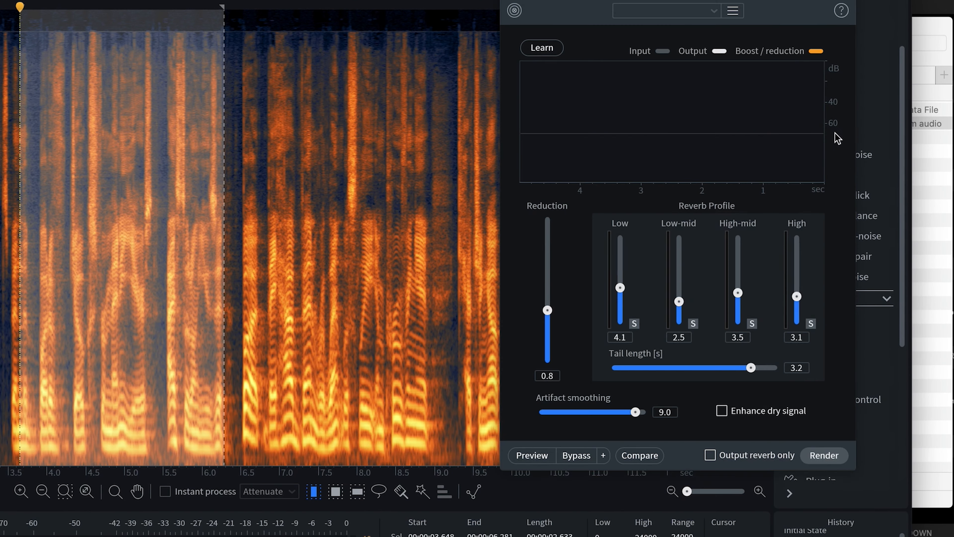
pyautogui.moveTo(589, 53); pyautogui.dragTo(442, 57)
pyautogui.click(397, 49)
# Step: Preview De-reverb from 3.5 s, then listen to only the removed reverb
pyautogui.click(203, 312)
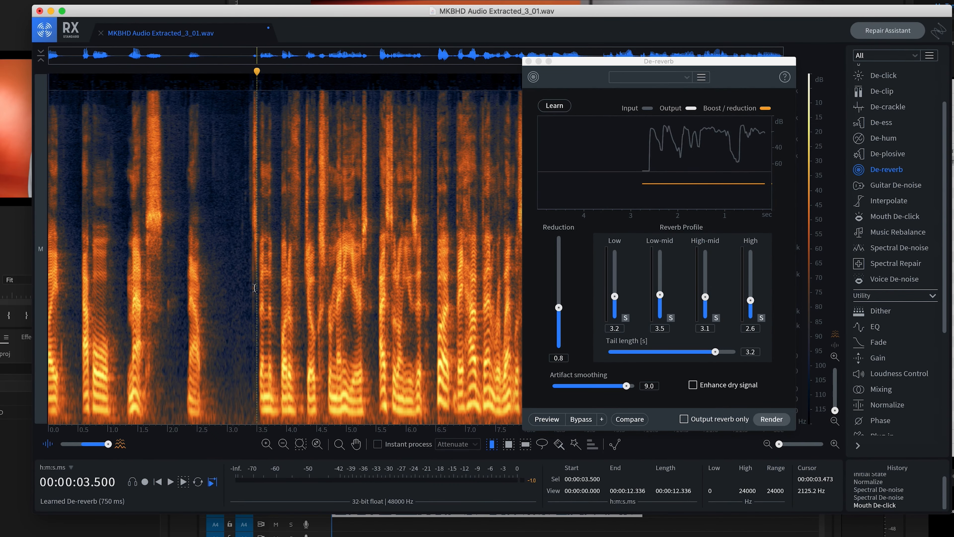
pyautogui.click(546, 418)
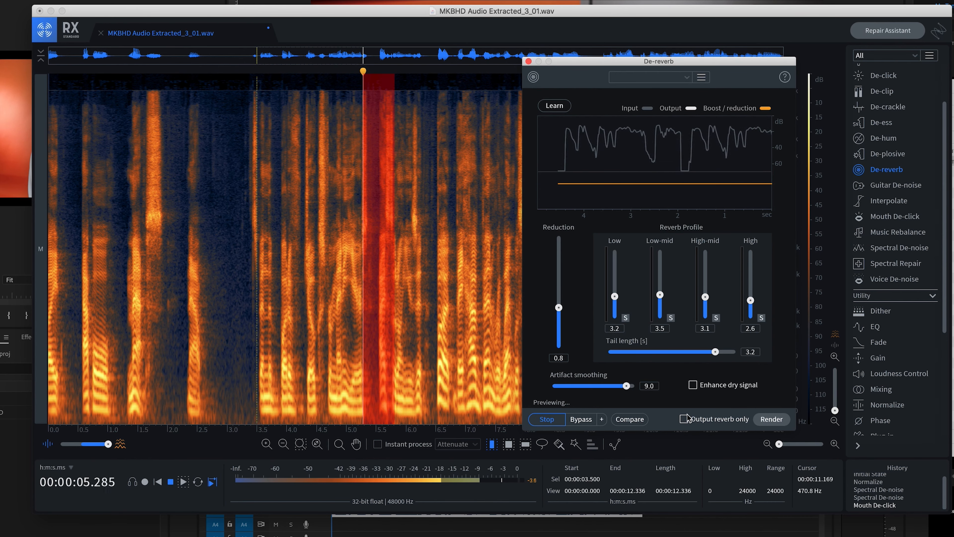
pyautogui.press('space')
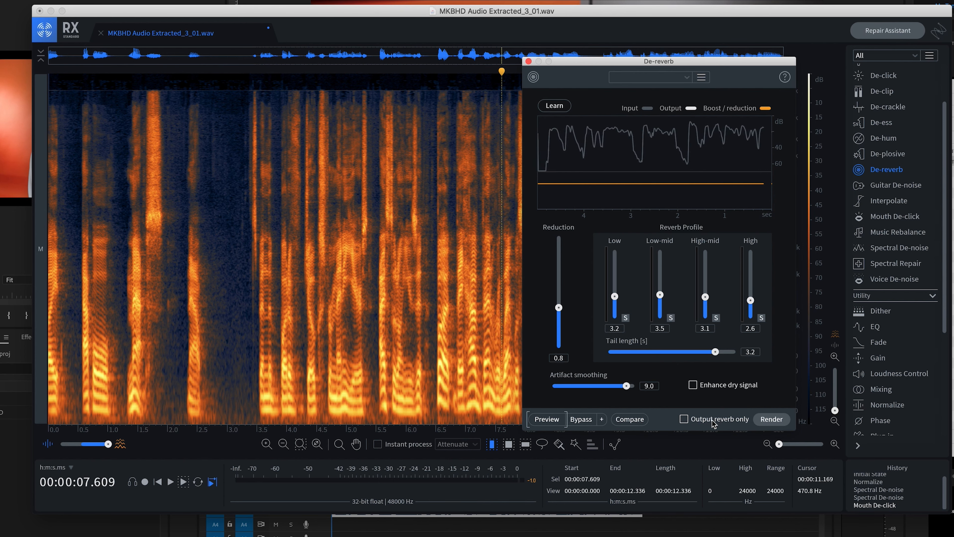
pyautogui.click(258, 327)
pyautogui.click(547, 419)
pyautogui.click(684, 419)
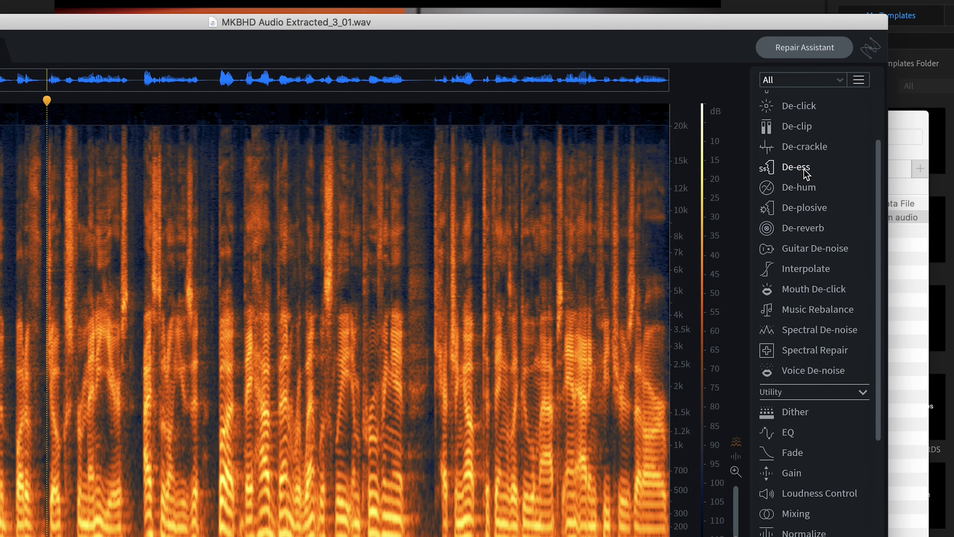
# Step: Load the De-ess Simple Voice-over preset (-7.0 dB threshold, 3000 Hz cutoff)
pyautogui.click(886, 124)
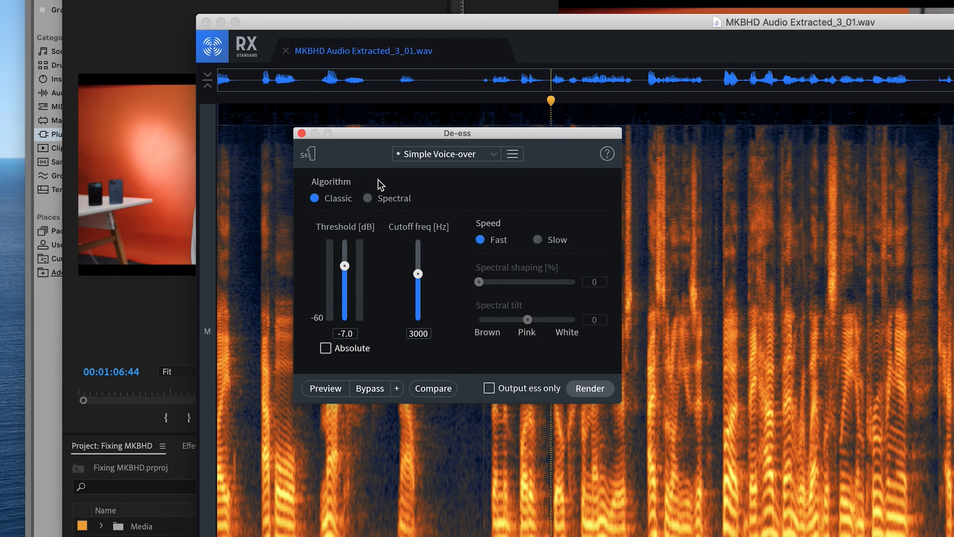
pyautogui.click(412, 153)
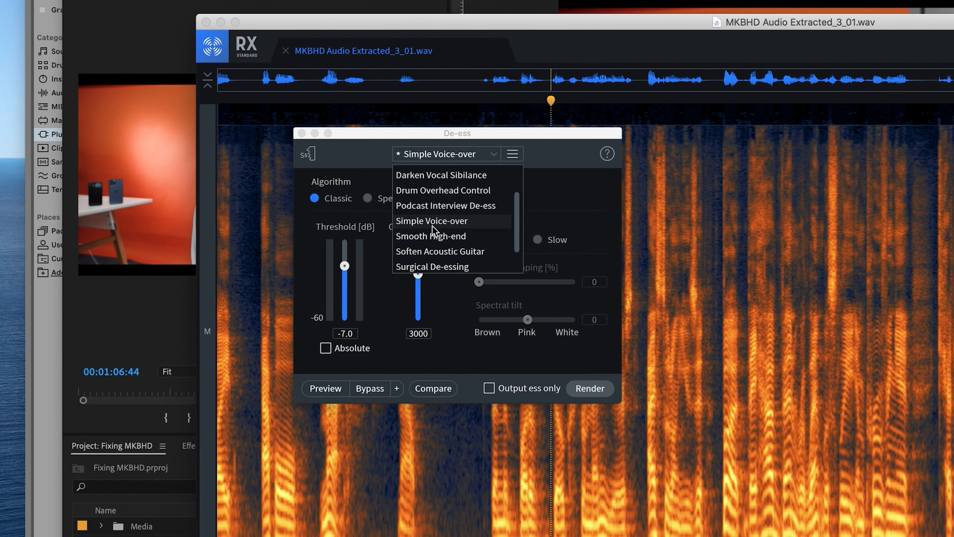
pyautogui.click(439, 223)
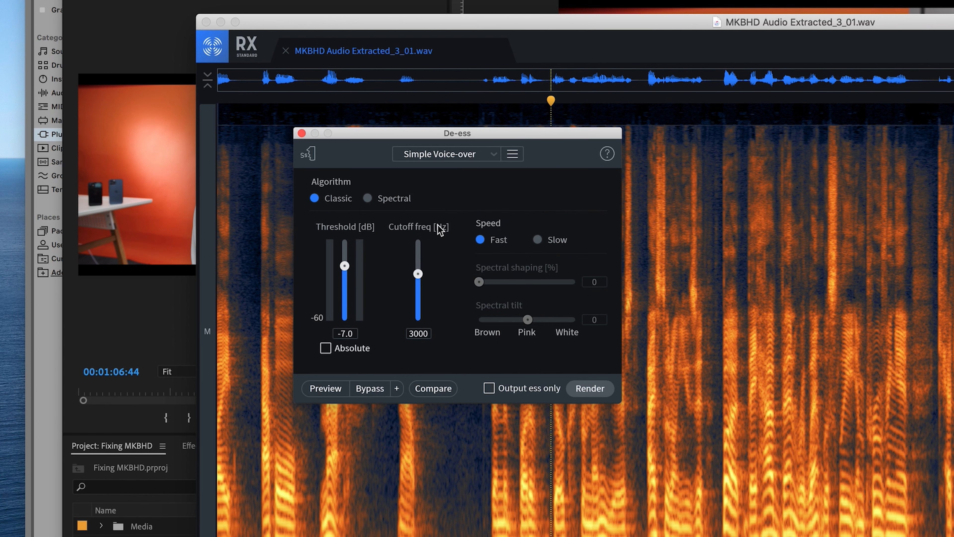
# Step: Compare ess-only and full-signal previews, then render De-ess on the dialogue and close it
pyautogui.click(508, 418)
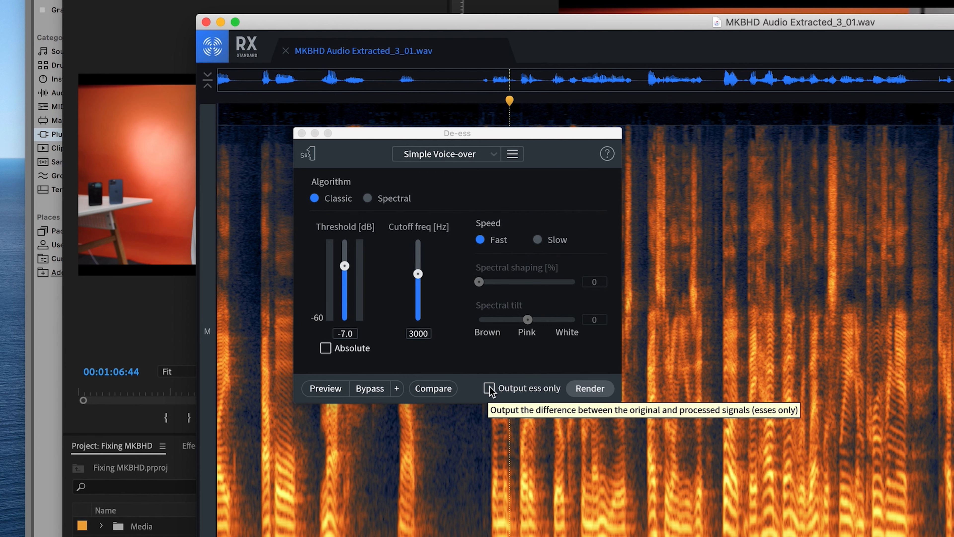
pyautogui.click(489, 388)
pyautogui.click(330, 389)
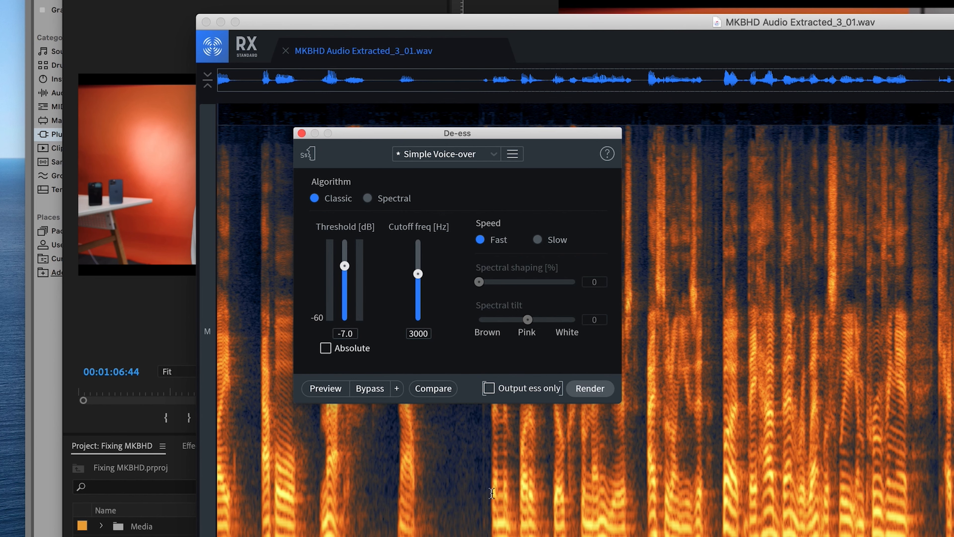
pyautogui.click(489, 494)
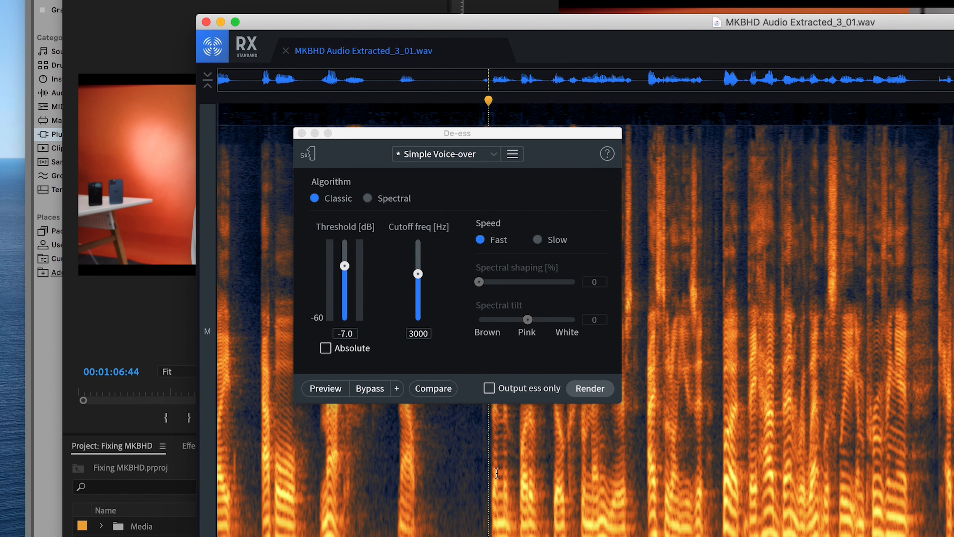
pyautogui.click(326, 389)
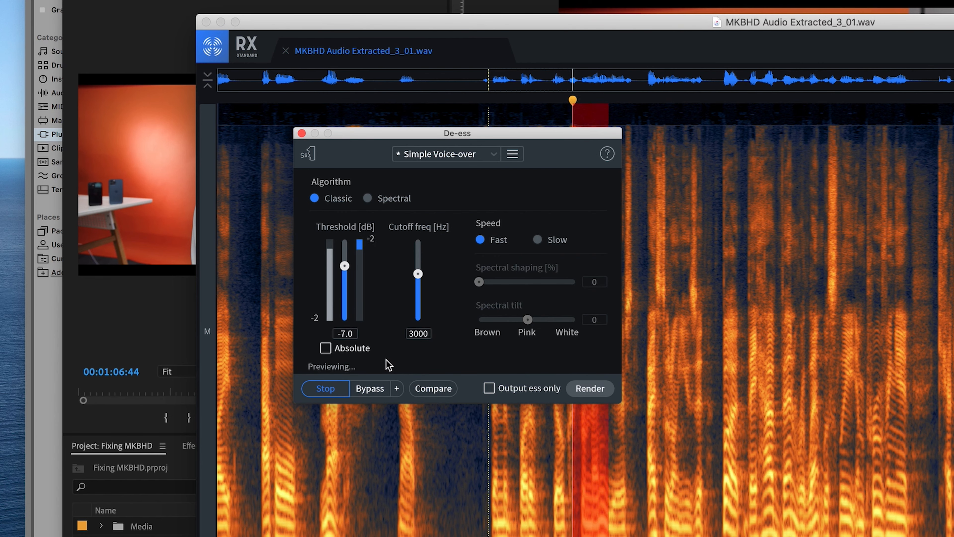
pyautogui.click(596, 389)
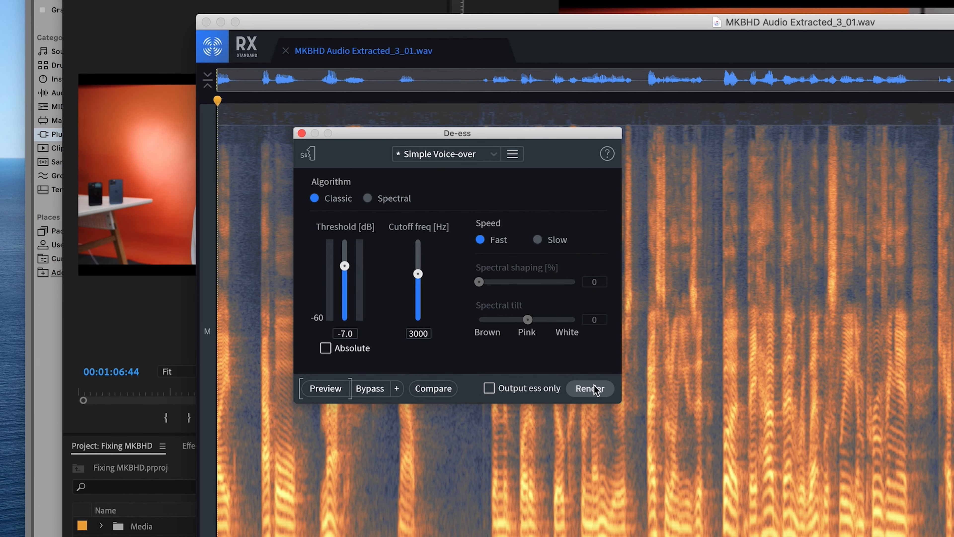
pyautogui.click(594, 389)
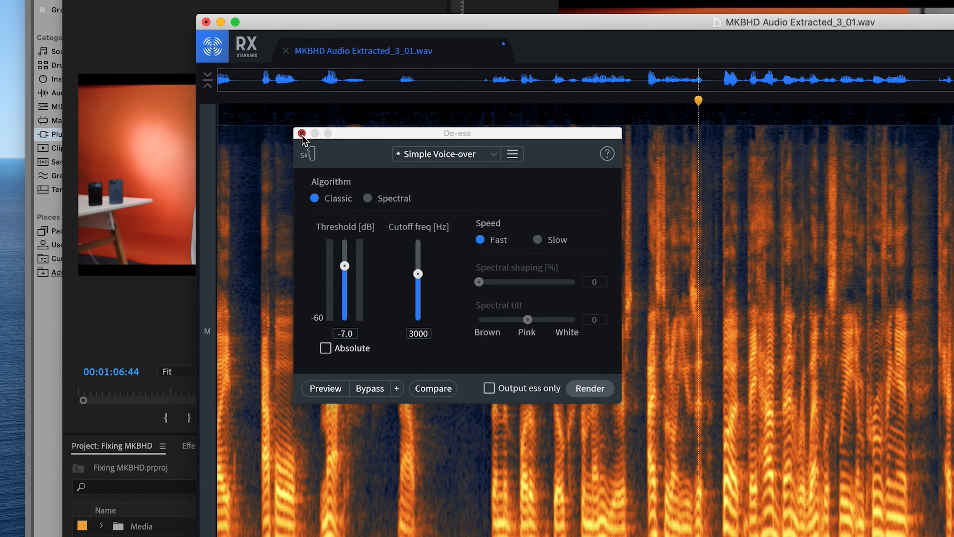
pyautogui.click(302, 133)
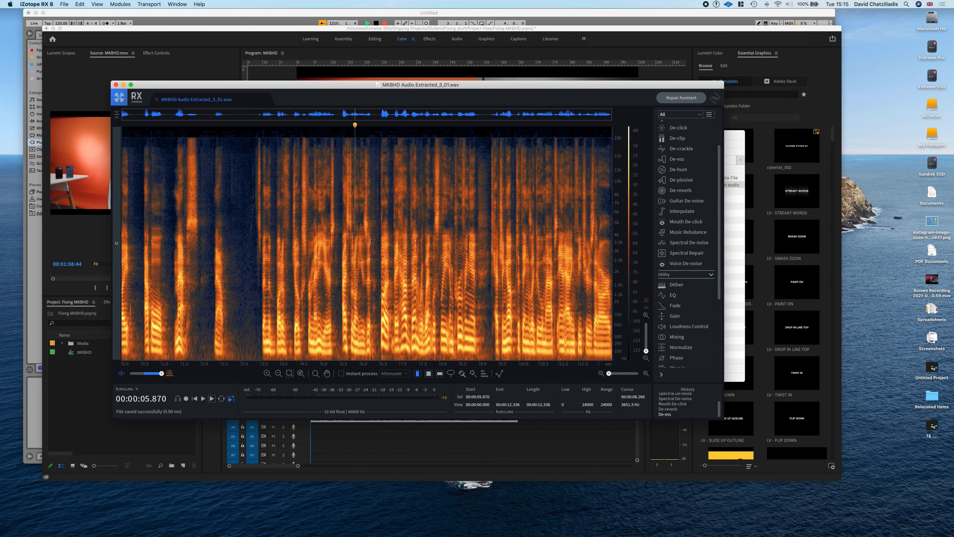